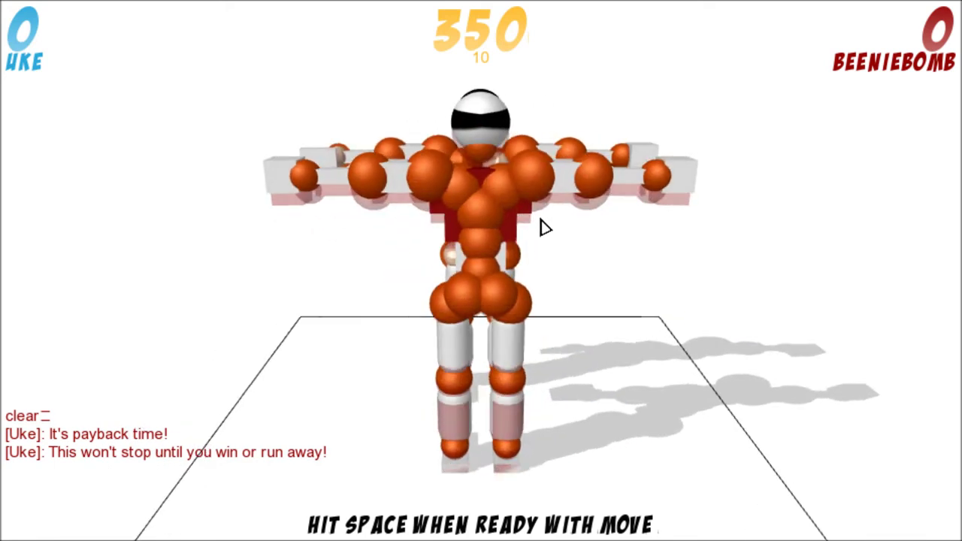
# Step: Raise both arms, adjust both pecs to contracting, and play the opening turn
pyautogui.click(527, 175)
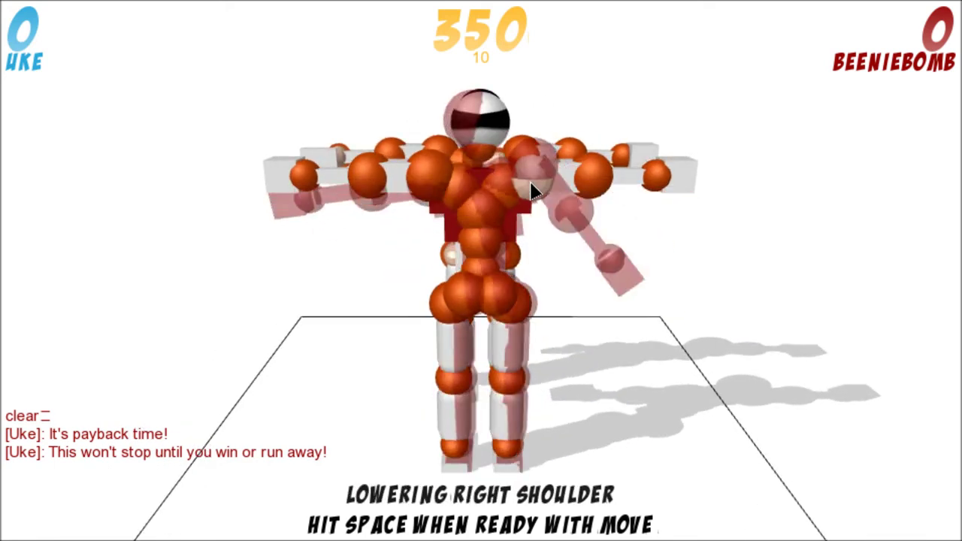
pyautogui.click(424, 180)
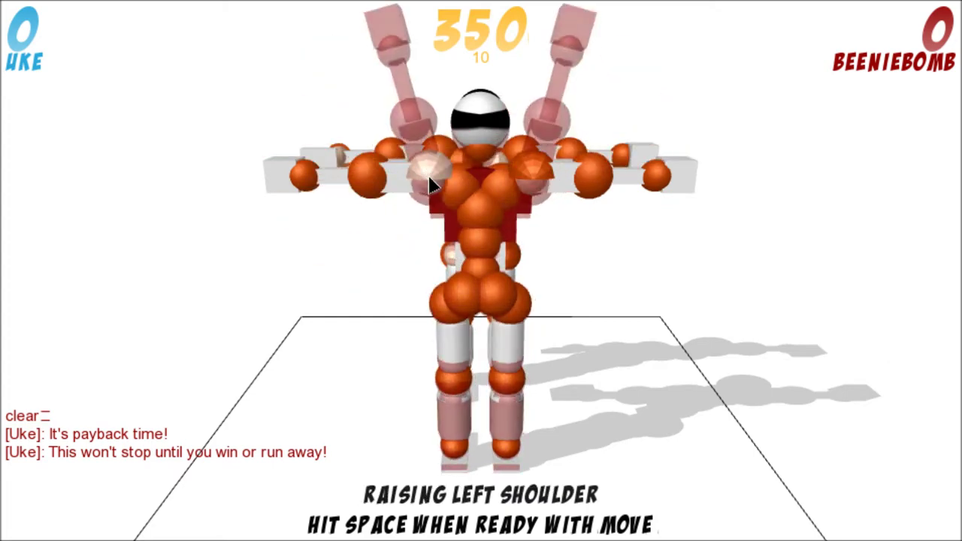
pyautogui.click(455, 194)
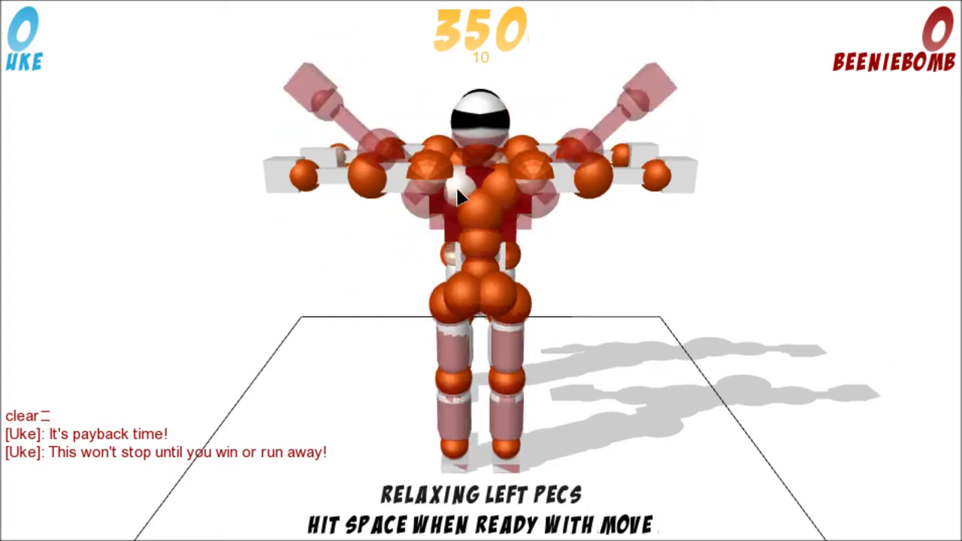
pyautogui.click(502, 197)
pyautogui.click(502, 197)
pyautogui.press('space')
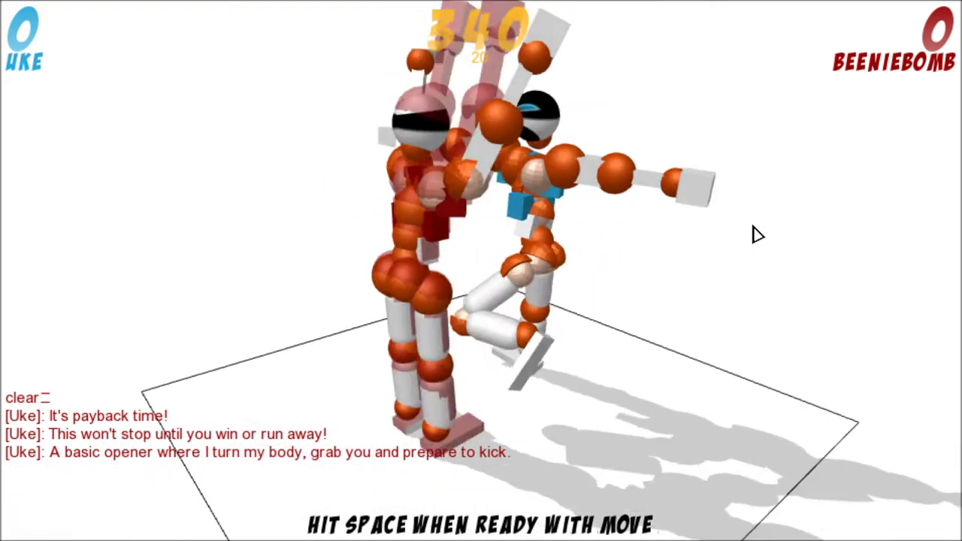
# Step: Change both shoulder states, relaxing the left shoulder, and play the next turn
pyautogui.press('space')
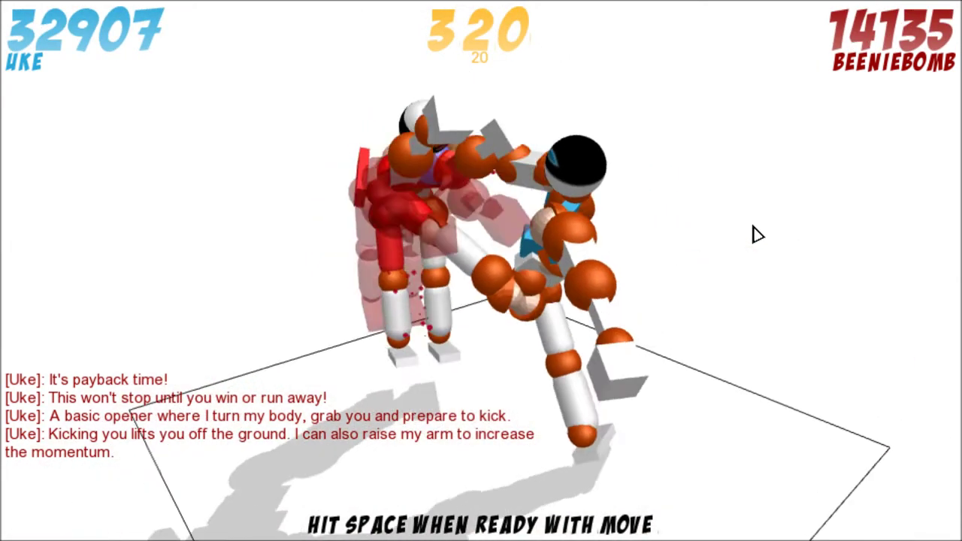
pyautogui.click(489, 202)
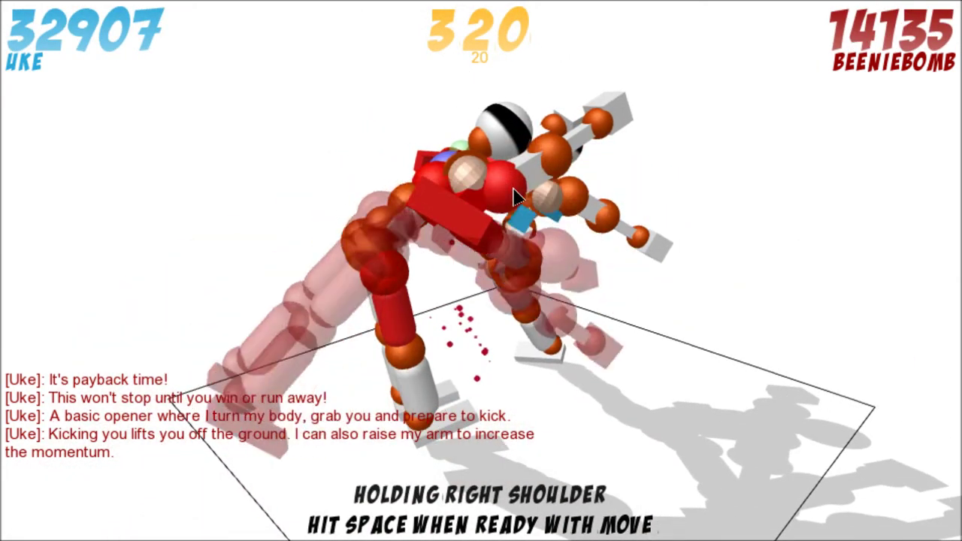
pyautogui.click(504, 197)
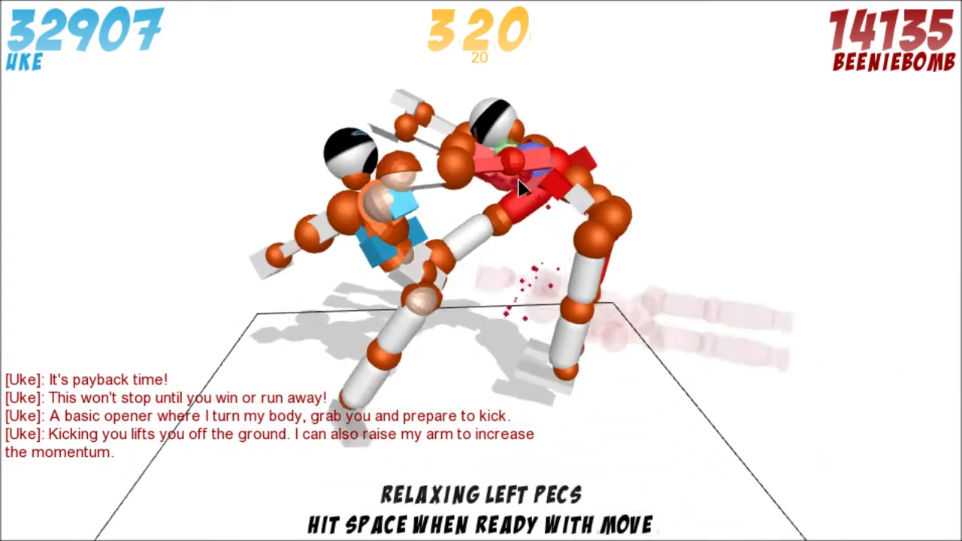
pyautogui.click(505, 192)
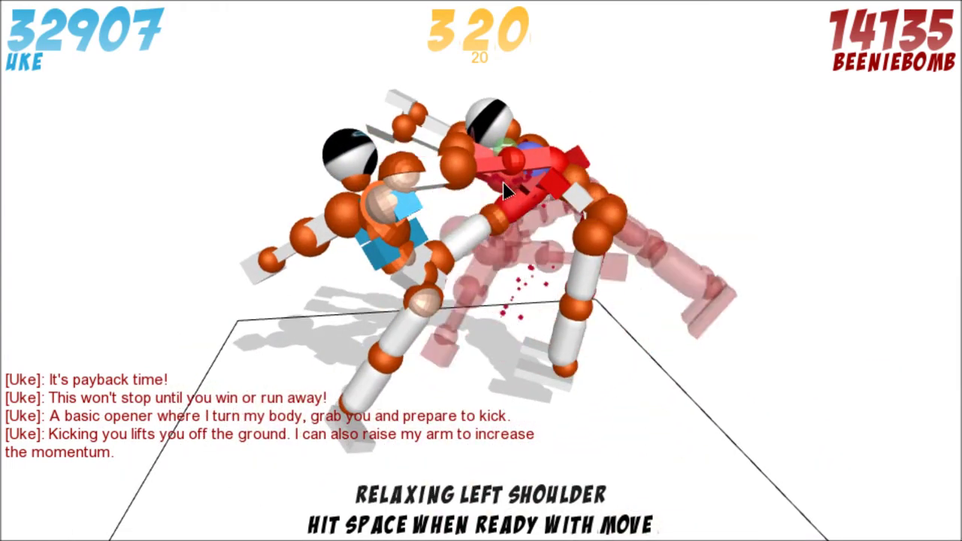
pyautogui.click(505, 192)
pyautogui.press('d')
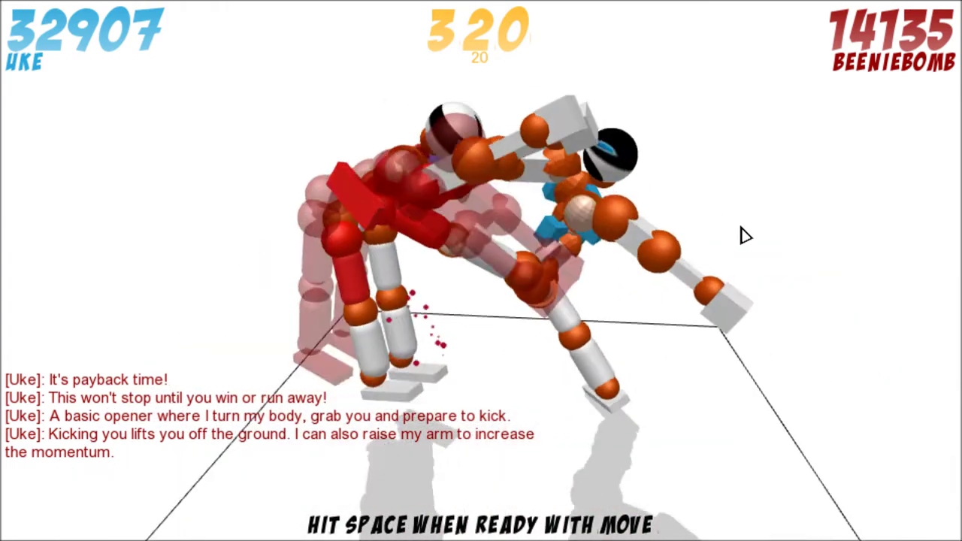
pyautogui.press('space')
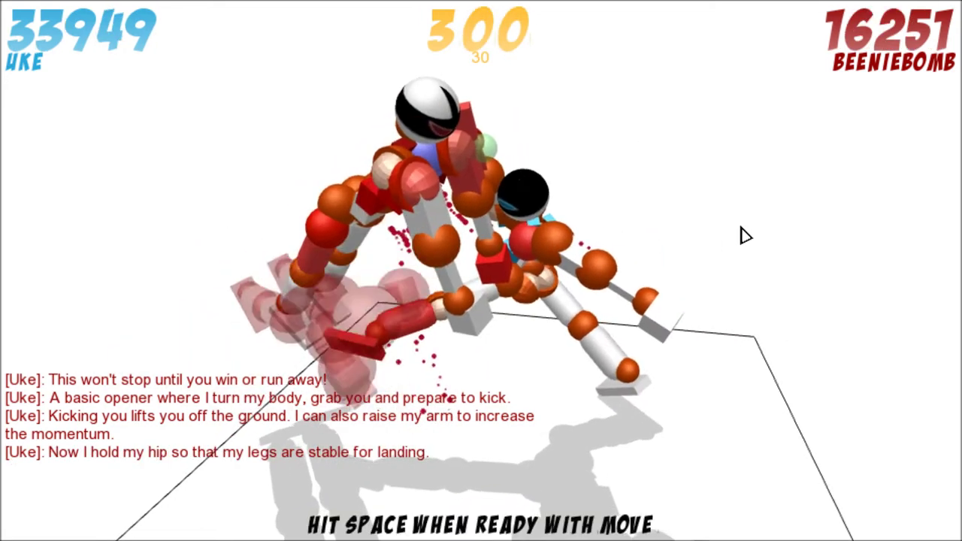
# Step: Set both hips to contracting and play the turn
pyautogui.press('space')
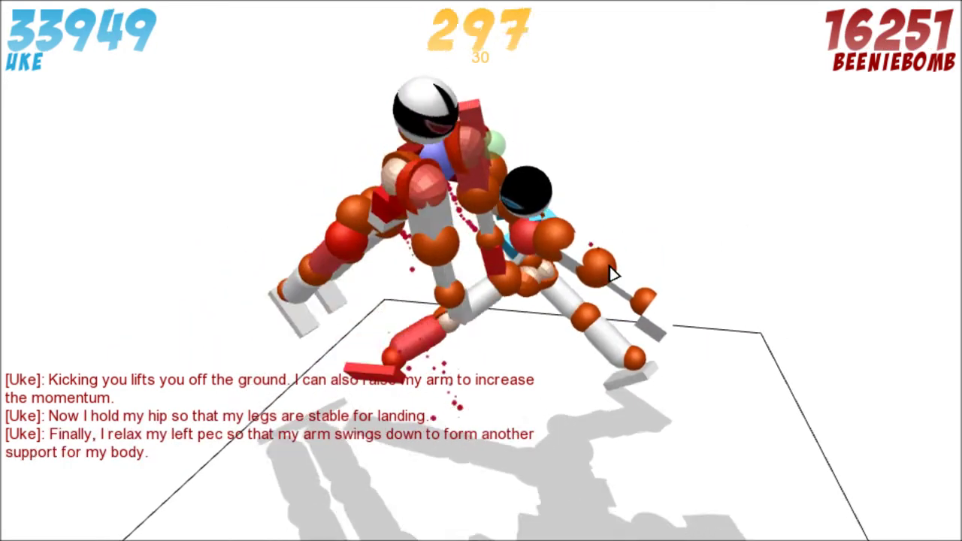
pyautogui.press('d')
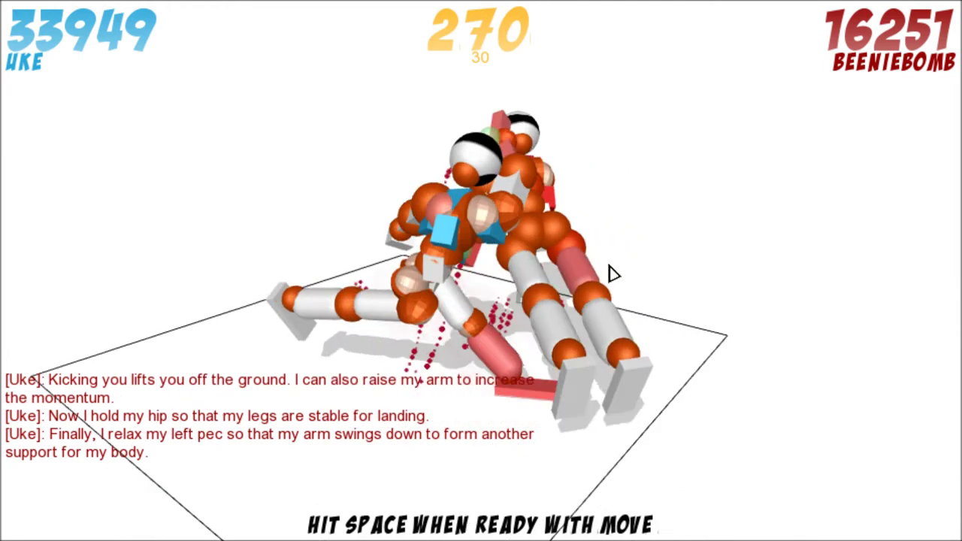
pyautogui.click(478, 292)
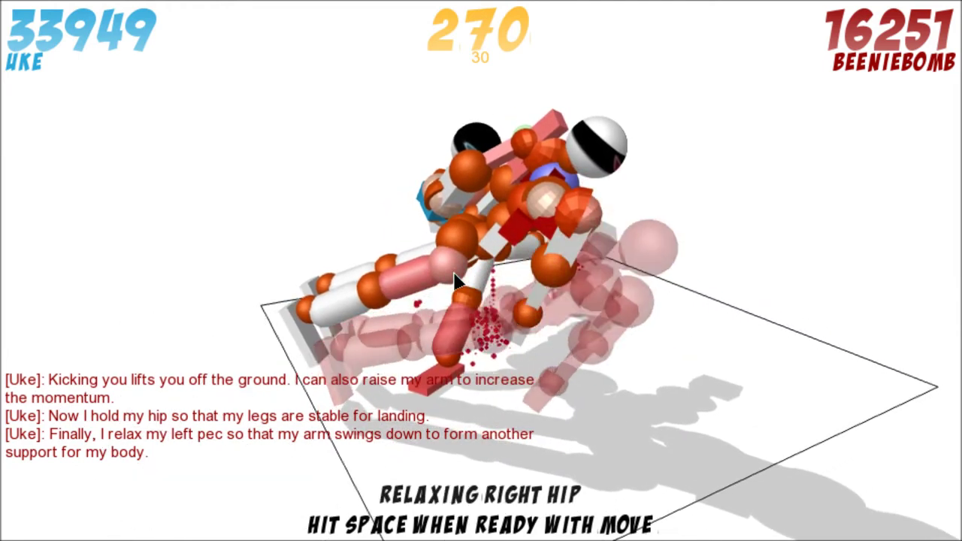
pyautogui.click(478, 291)
pyautogui.press('d')
pyautogui.click(493, 240)
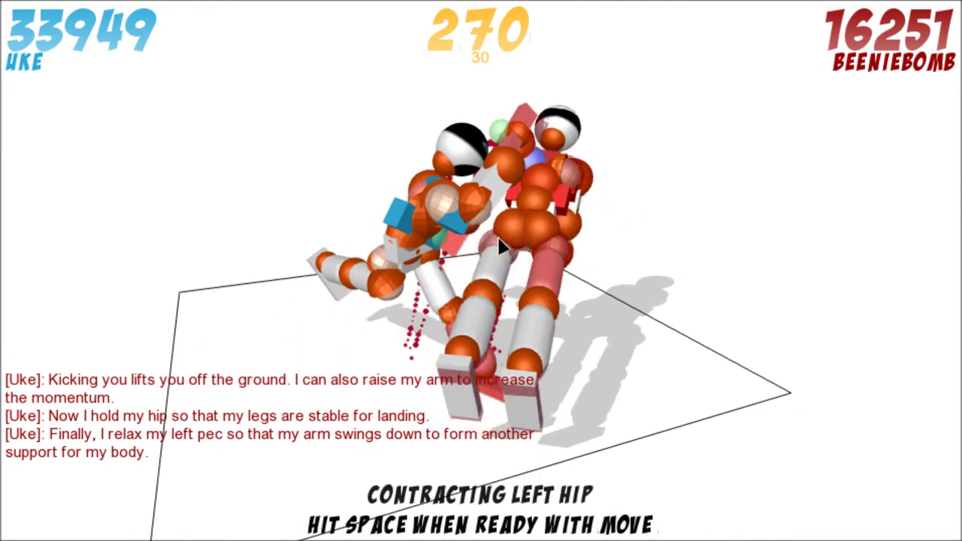
pyautogui.press('d')
pyautogui.press('d')
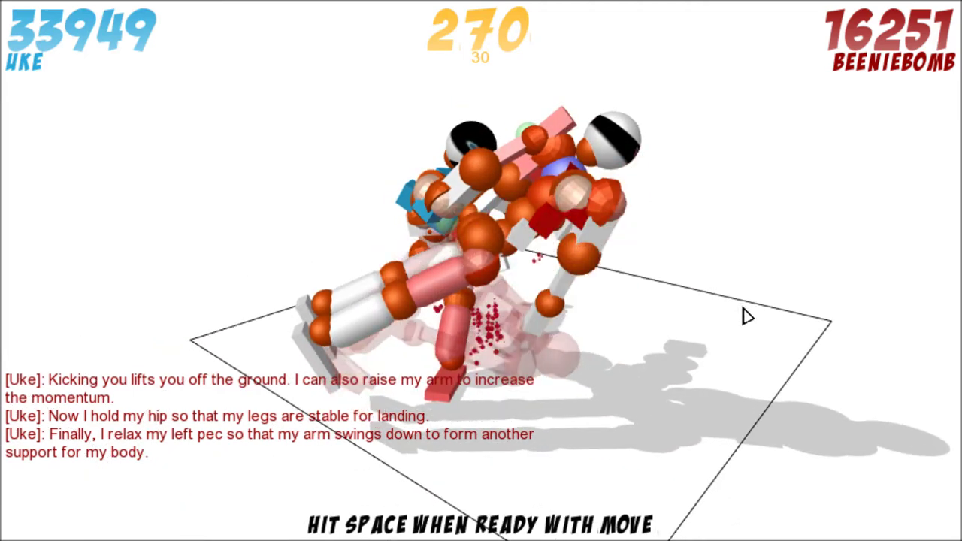
pyautogui.press('d')
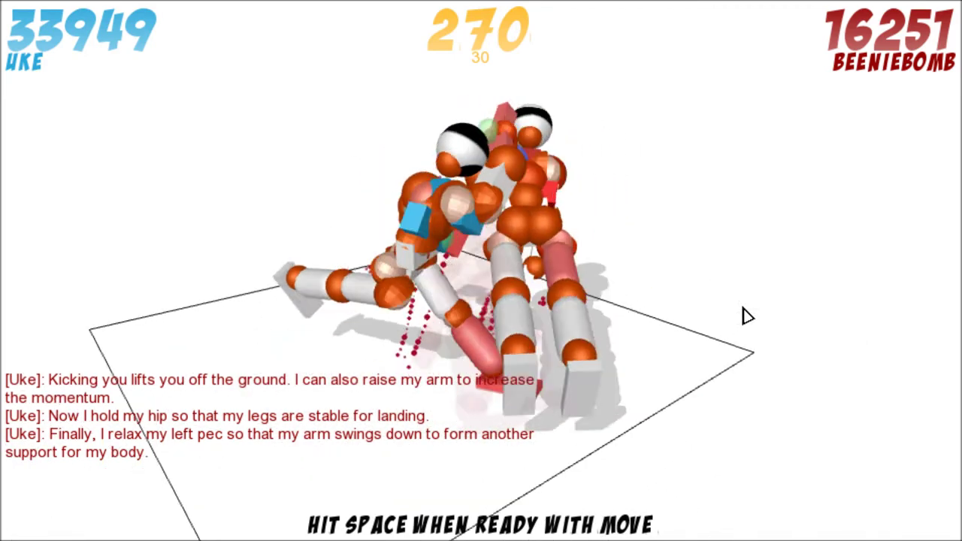
pyautogui.press('space')
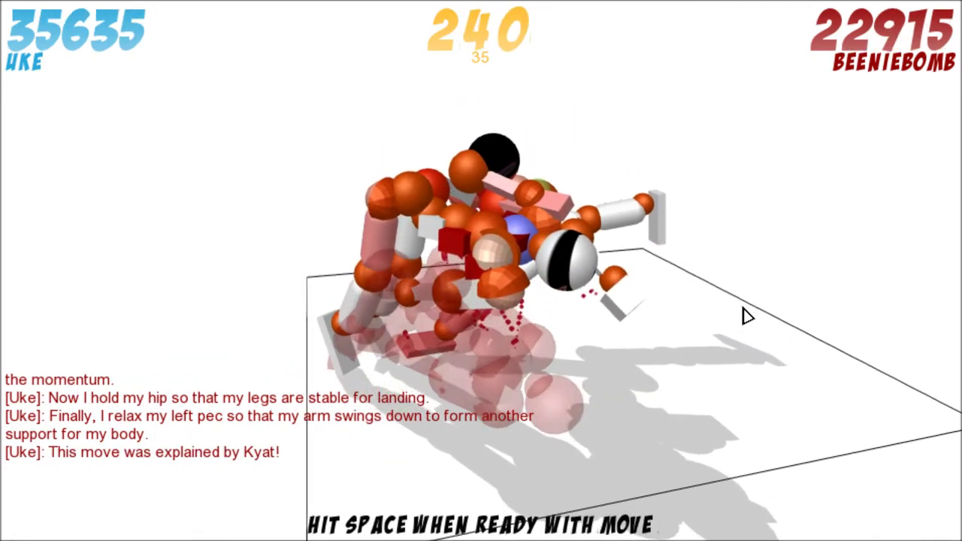
# Step: Extend both hips and play the final turn, ending with Uke winning 35635 to 22915
pyautogui.click(376, 194)
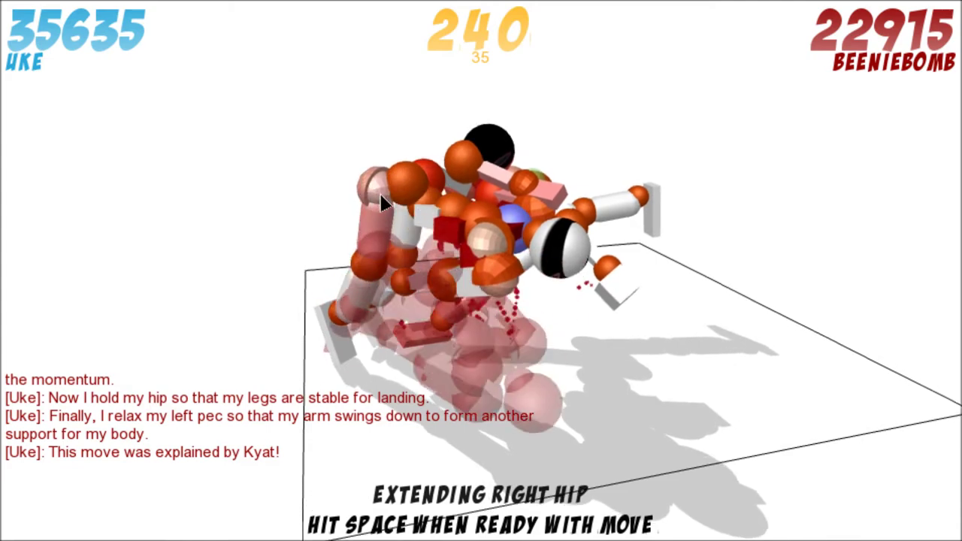
pyautogui.press('d')
pyautogui.click(546, 184)
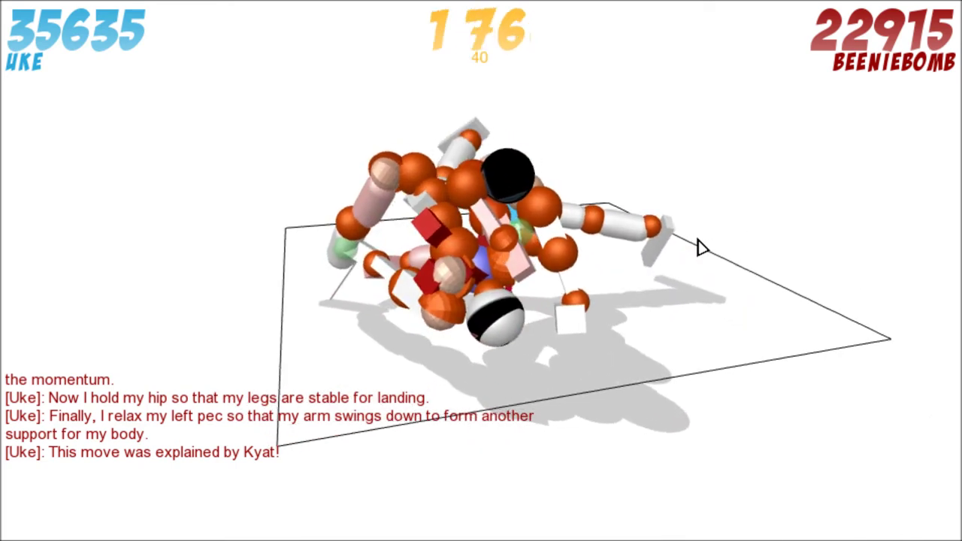
pyautogui.press('space')
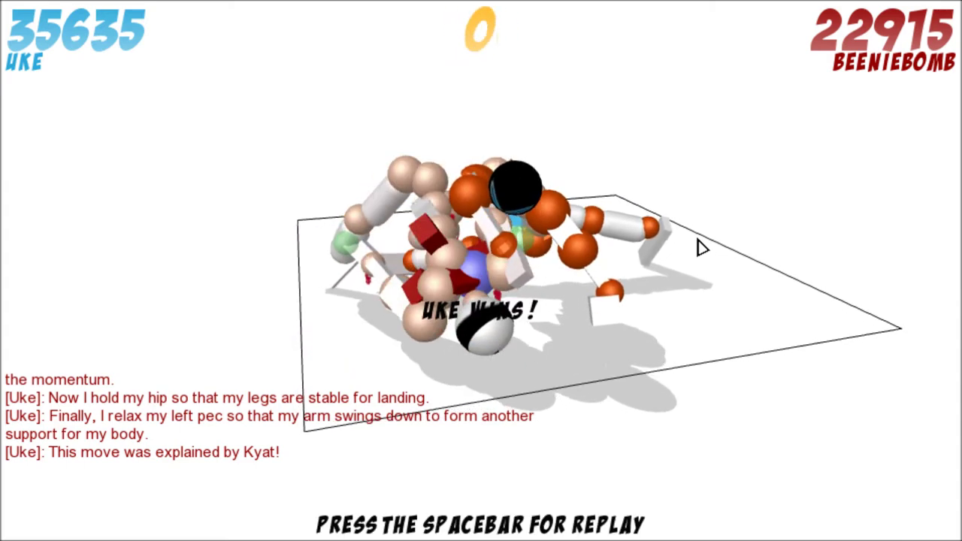
# Step: Watch the replay, open and close the main menu, and start a new 350-frame match
pyautogui.press('space')
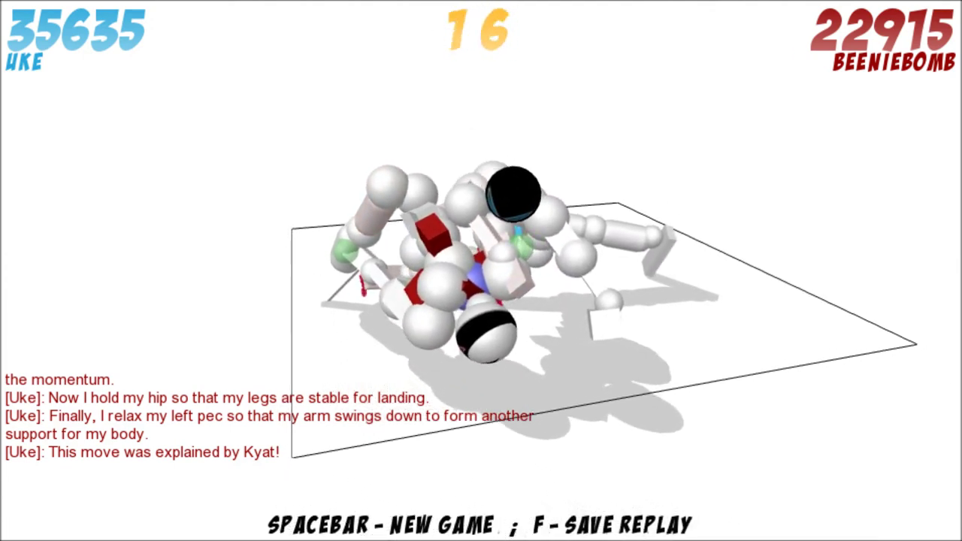
pyautogui.press('space')
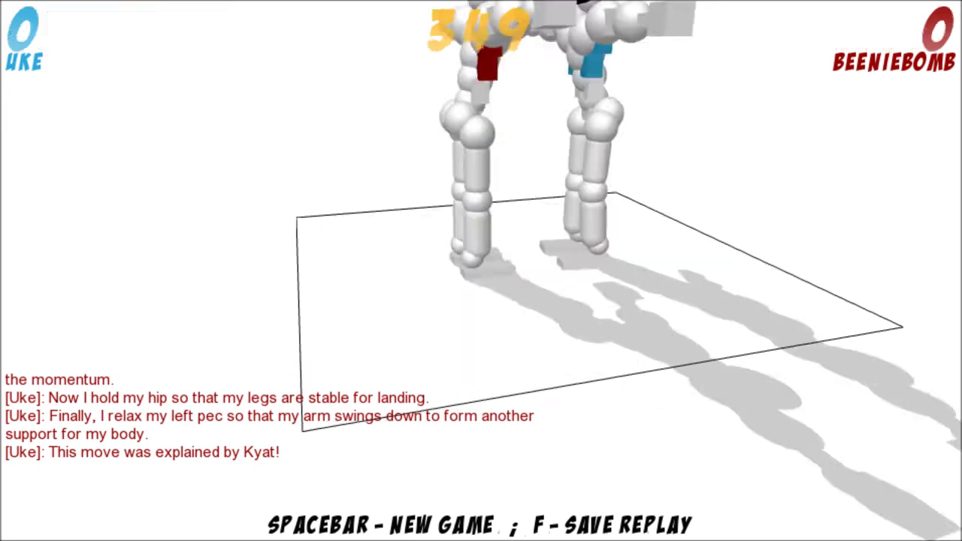
pyautogui.press('Escape')
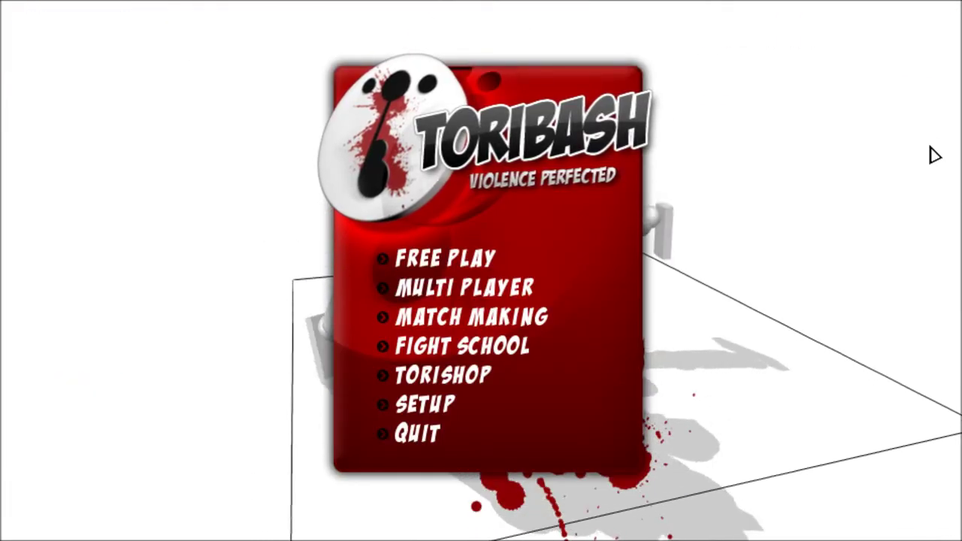
pyautogui.press('Escape')
pyautogui.press('space')
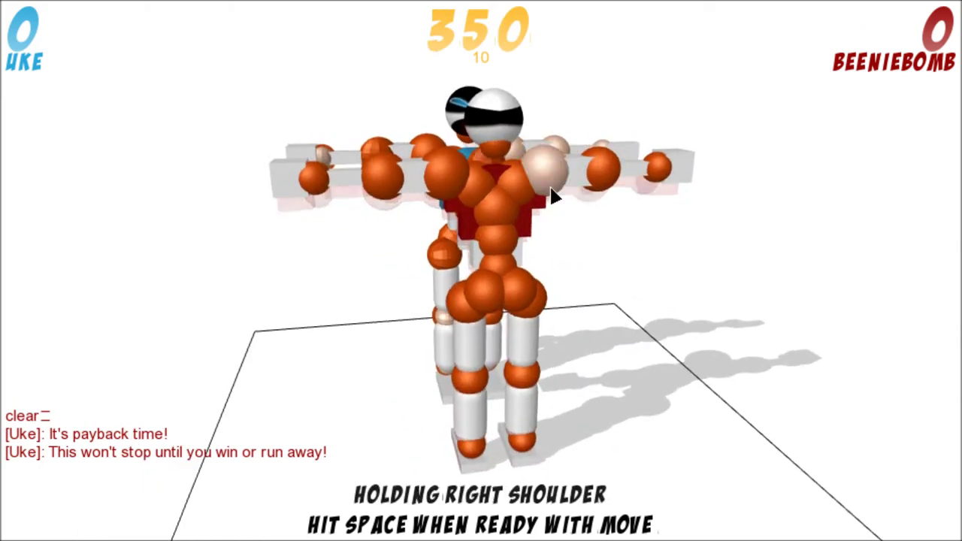
# Step: Lower both shoulders, extend the right pecs, change the left shoulder, and play the turn
pyautogui.click(551, 189)
pyautogui.click(427, 186)
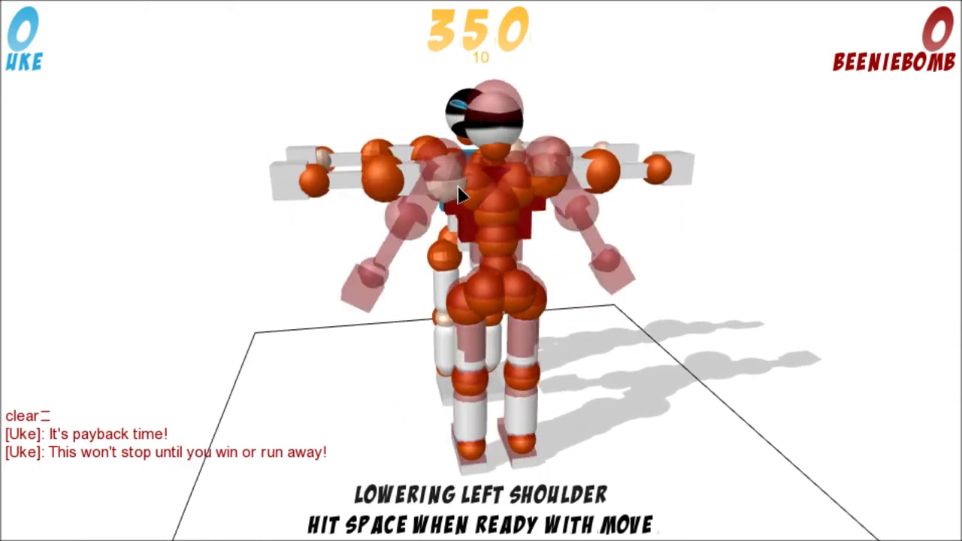
pyautogui.click(472, 185)
pyautogui.click(515, 194)
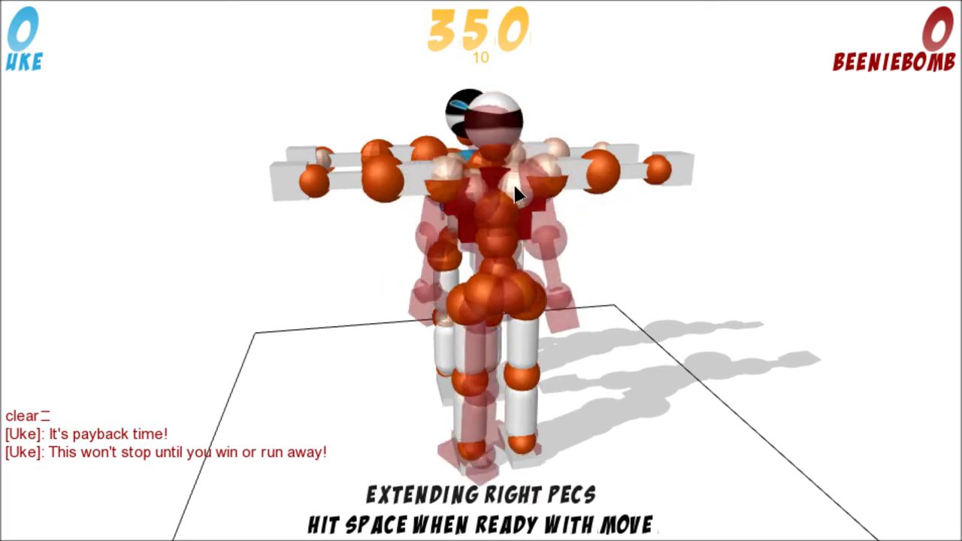
pyautogui.moveTo(714, 222); pyautogui.dragTo(734, 215)
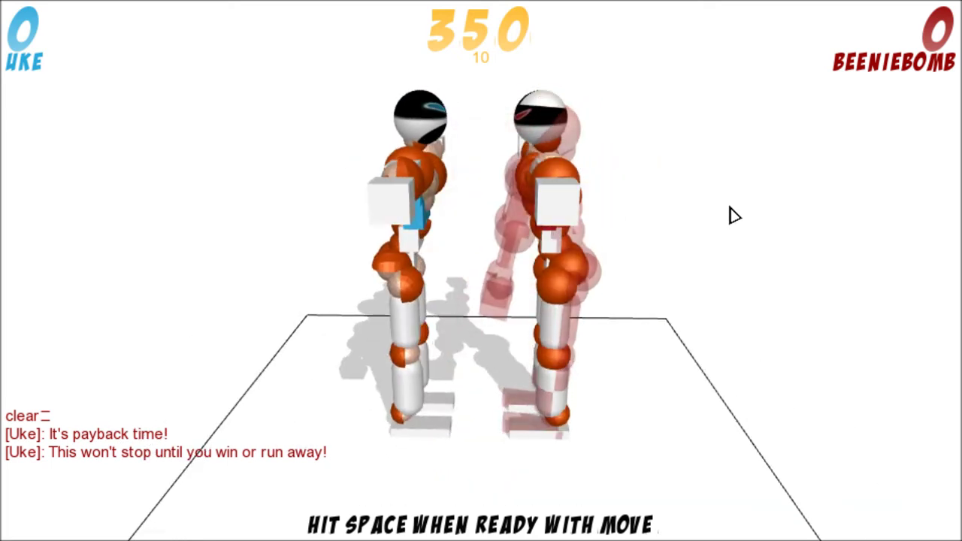
pyautogui.moveTo(735, 216); pyautogui.dragTo(737, 215)
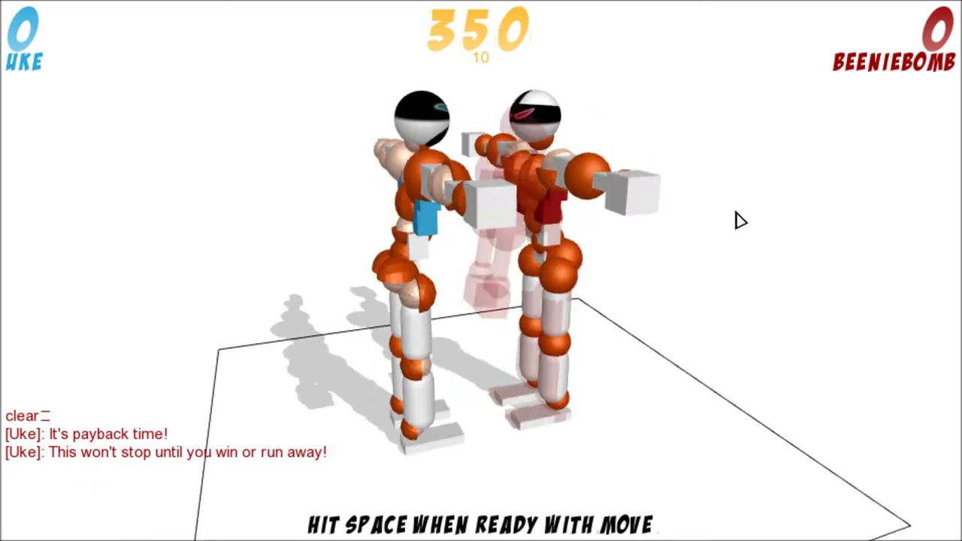
pyautogui.click(605, 250)
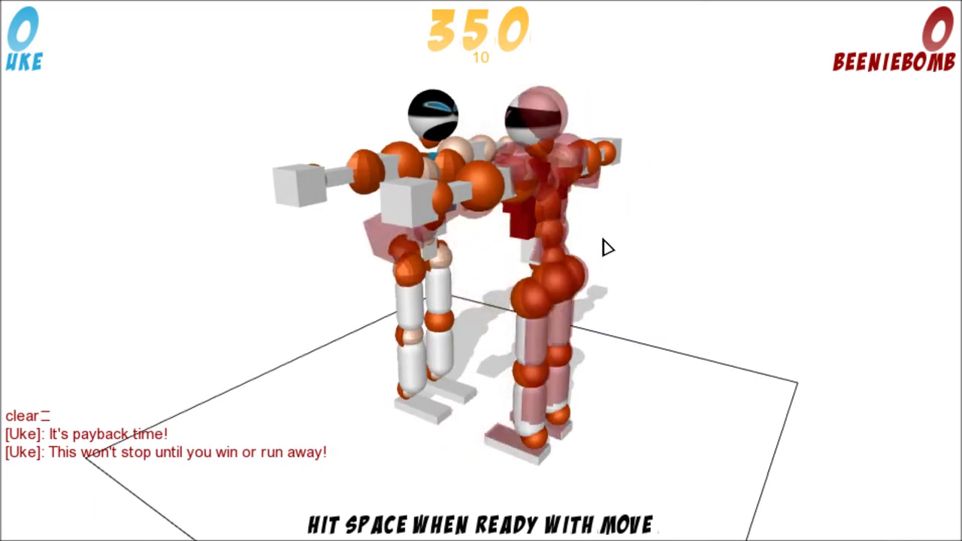
pyautogui.moveTo(608, 248); pyautogui.dragTo(742, 279)
pyautogui.press('space')
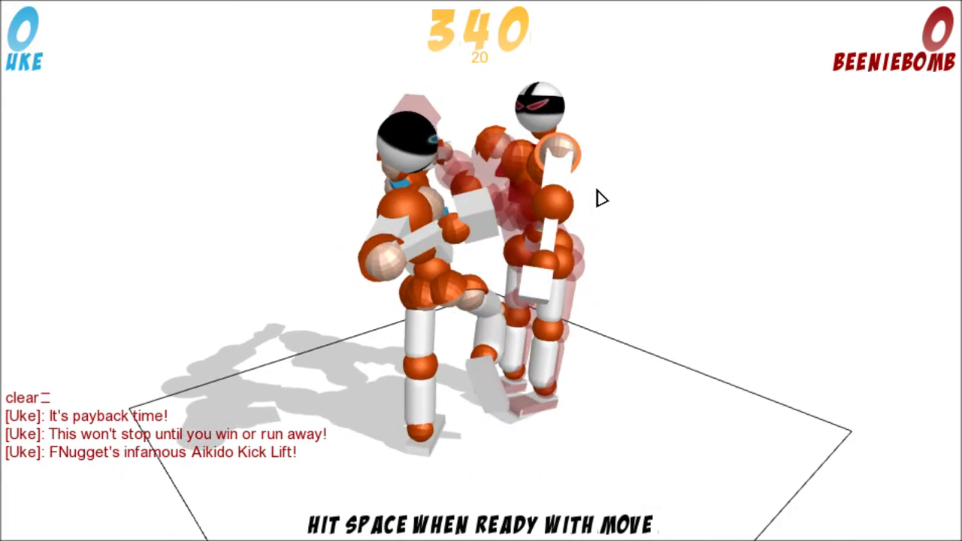
# Step: Advance a turn and set the lumbar and left knee joints to hold
pyautogui.press('space')
pyautogui.click(595, 187)
pyautogui.press('d')
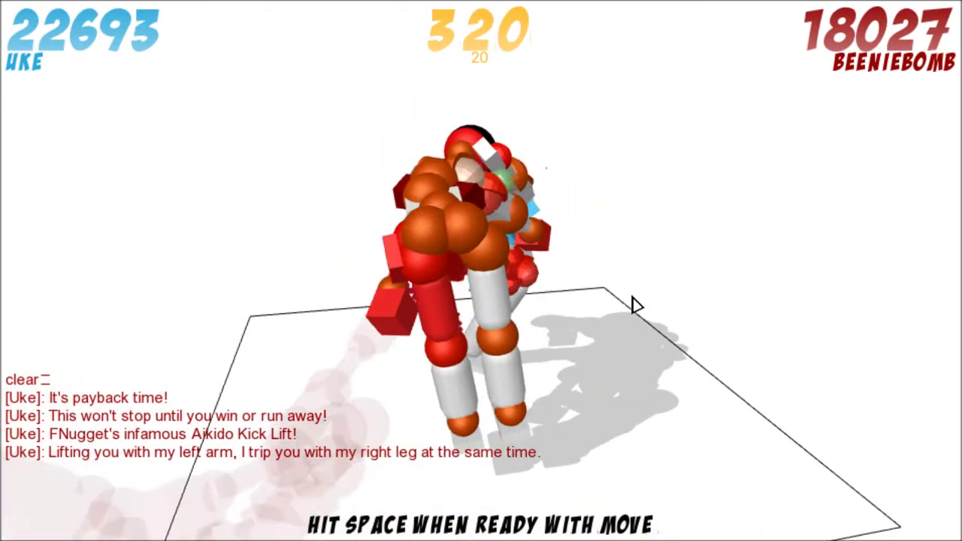
pyautogui.click(613, 322)
pyautogui.press('d')
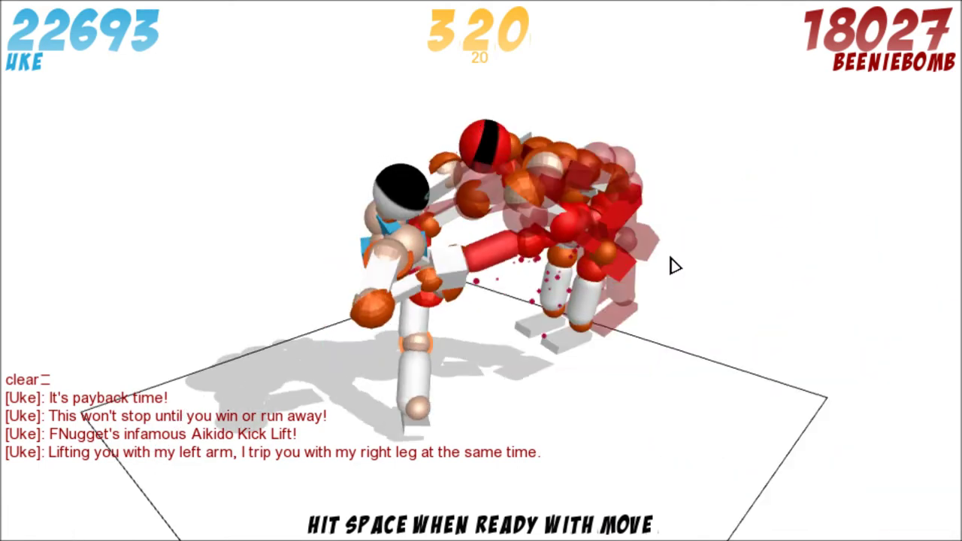
# Step: Advance several turns, hold the neck, and finish with Uke disqualified, 44394 to 32810
pyautogui.press('d')
pyautogui.press('space')
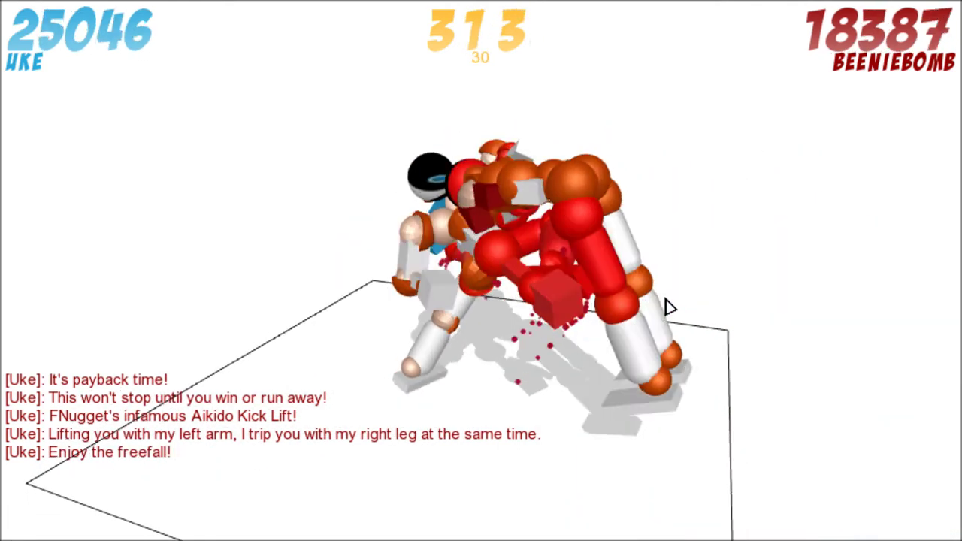
pyautogui.press('space')
pyautogui.press('d')
pyautogui.press('d')
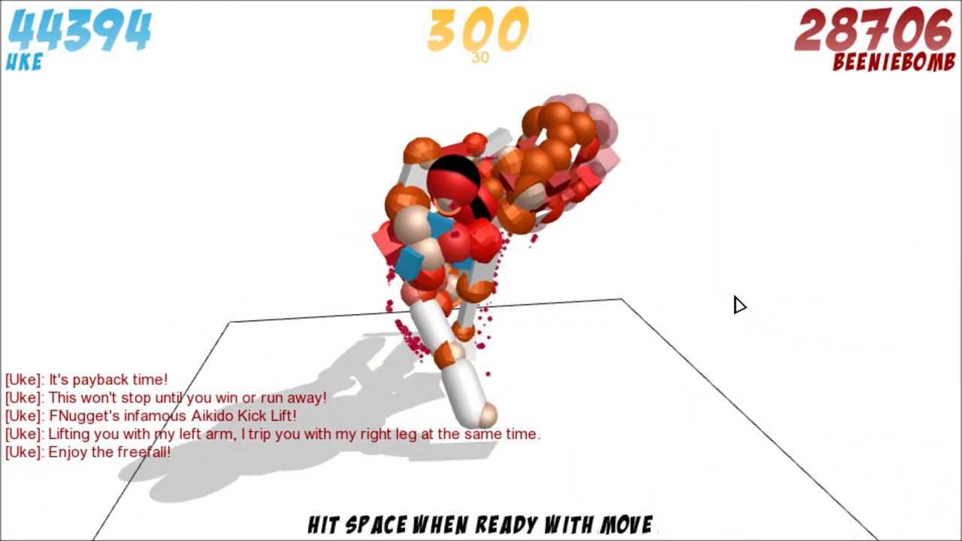
pyautogui.click(490, 247)
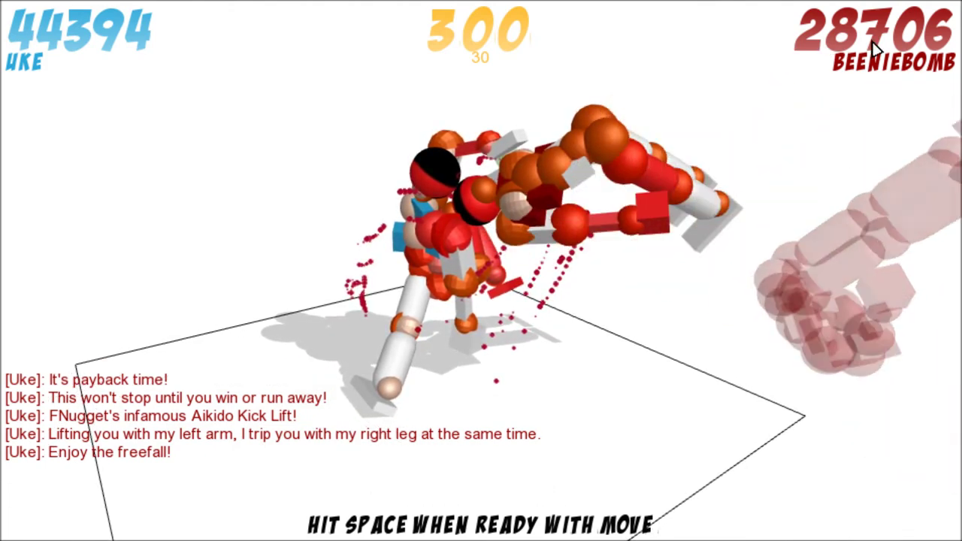
pyautogui.press('space')
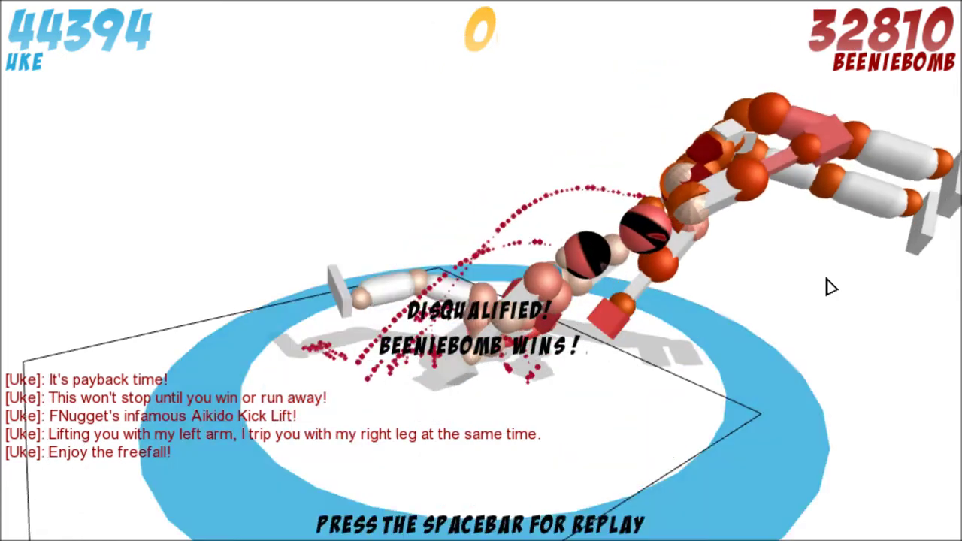
# Step: Play back the replay of the won match
pyautogui.press('space')
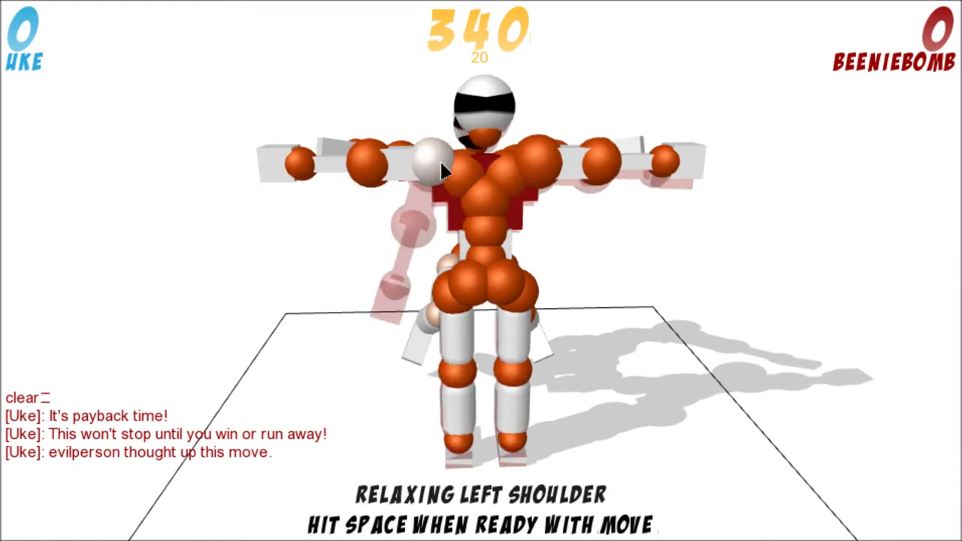
# Step: Lower the left shoulder, extend both pecs, play the turn, then contract the left pecs
pyautogui.click(440, 169)
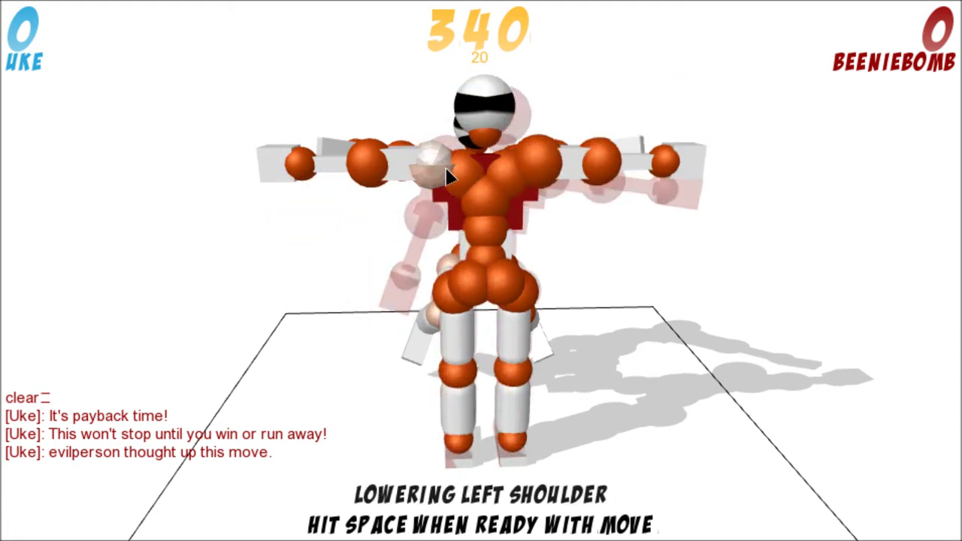
pyautogui.click(467, 178)
pyautogui.click(501, 190)
pyautogui.press('space')
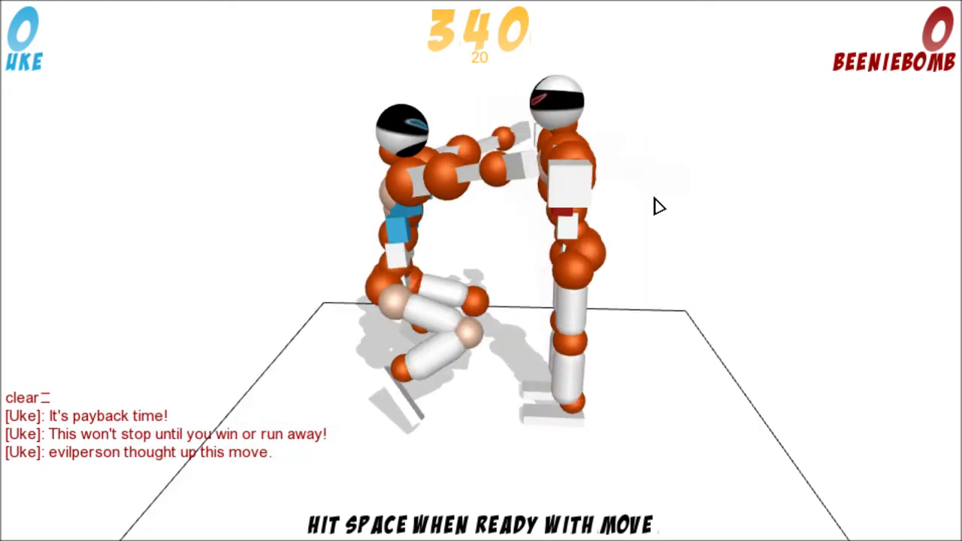
pyautogui.press('space')
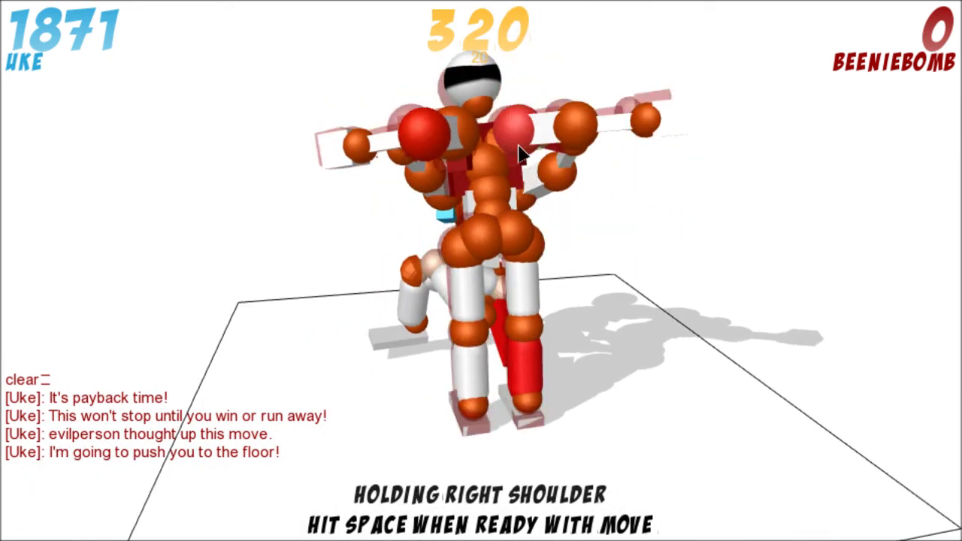
pyautogui.click(437, 137)
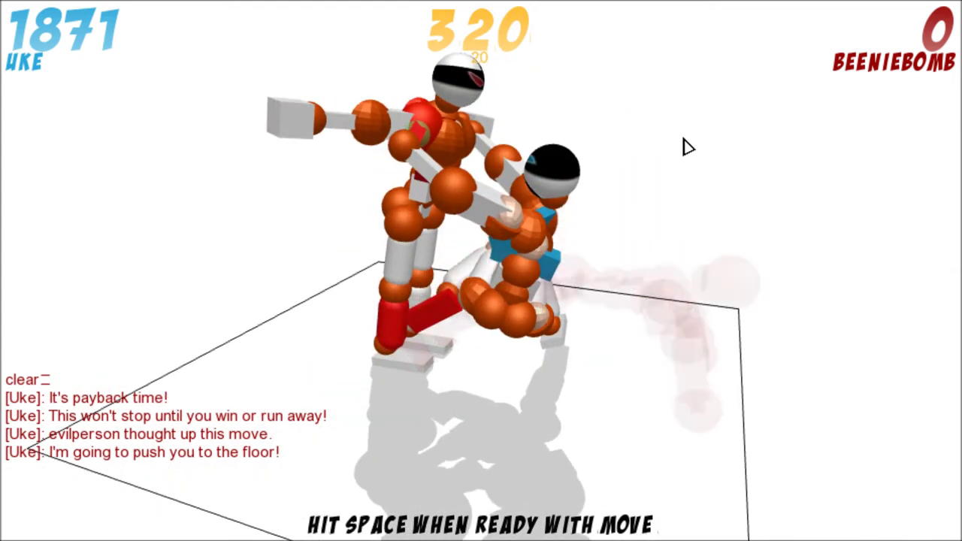
# Step: Advance two turns while orbiting the view around the fighters
pyautogui.press('d')
pyautogui.press('space')
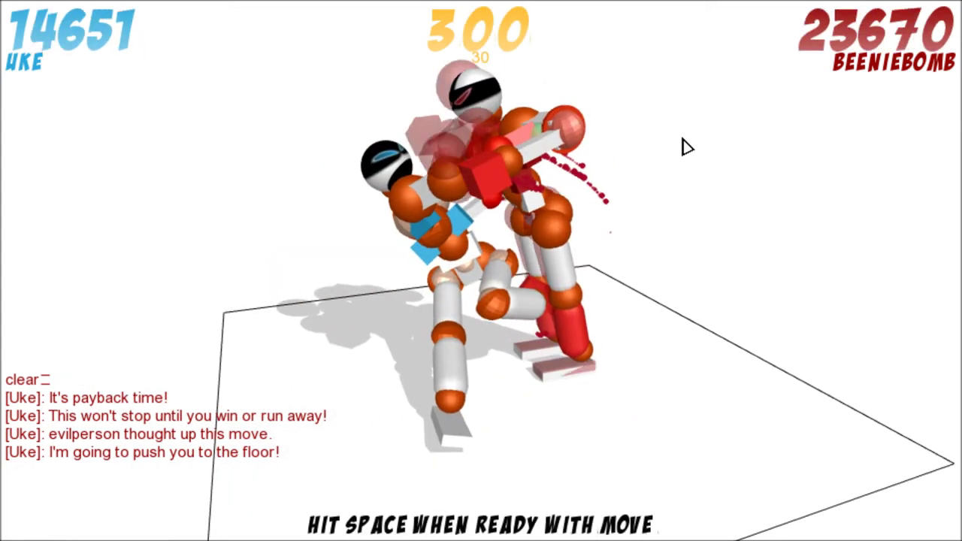
pyautogui.press('d')
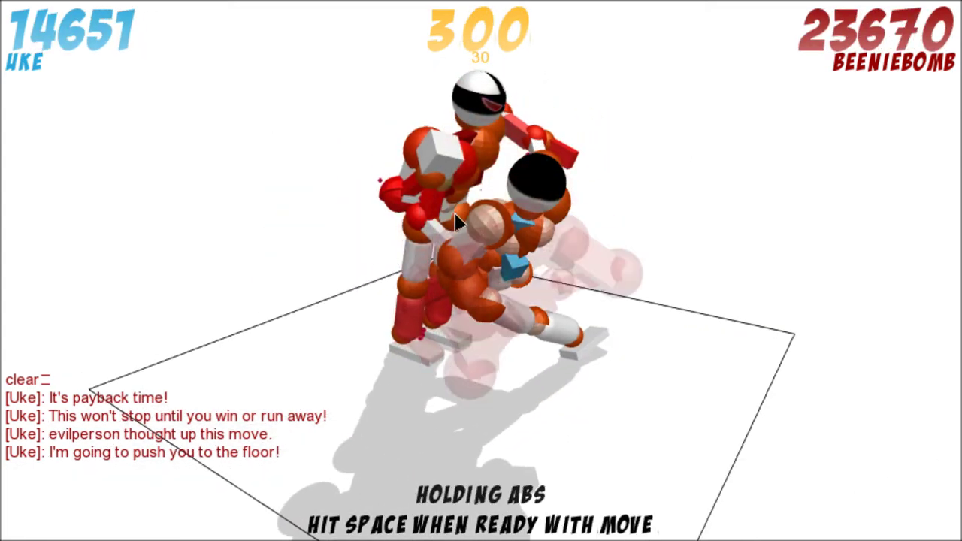
pyautogui.press('d')
pyautogui.press('d')
pyautogui.press('d')
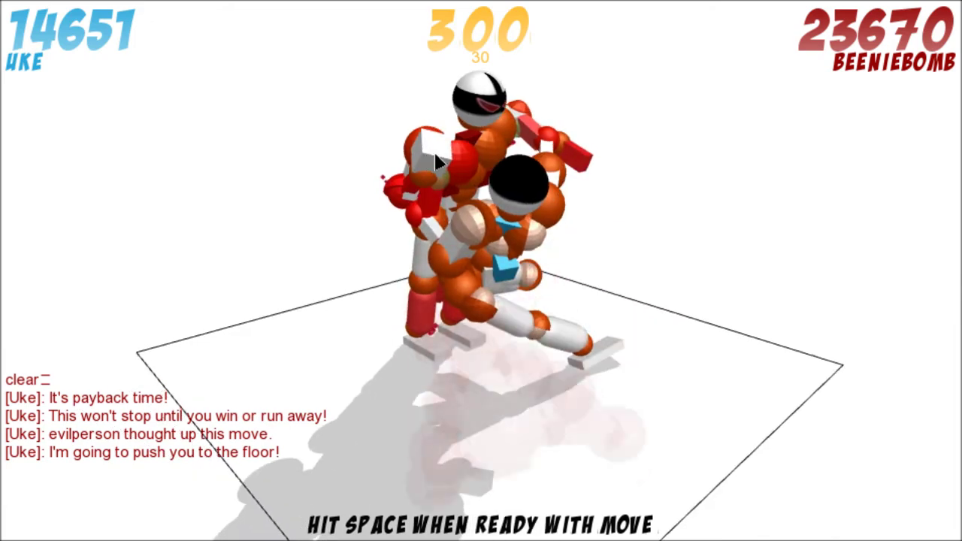
pyautogui.press('space')
pyautogui.press('d')
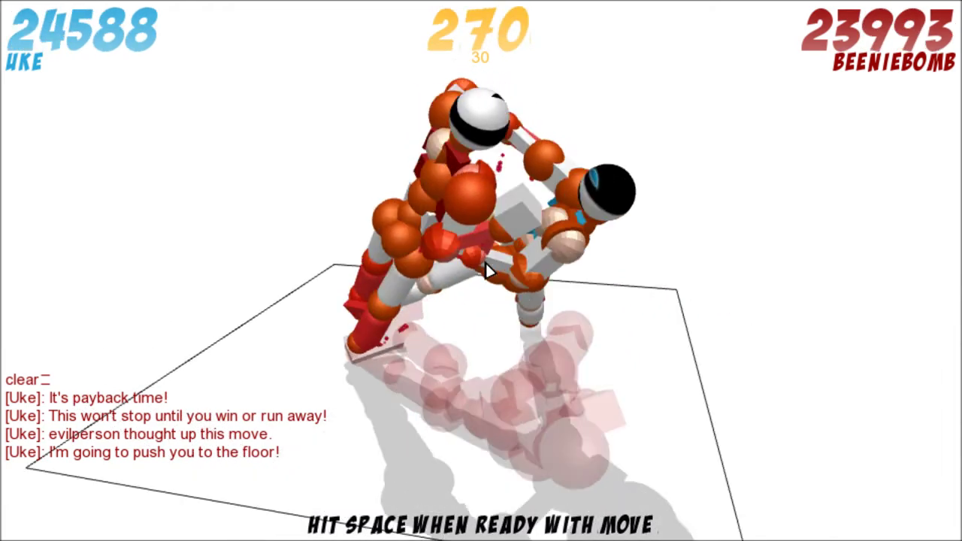
pyautogui.press('d')
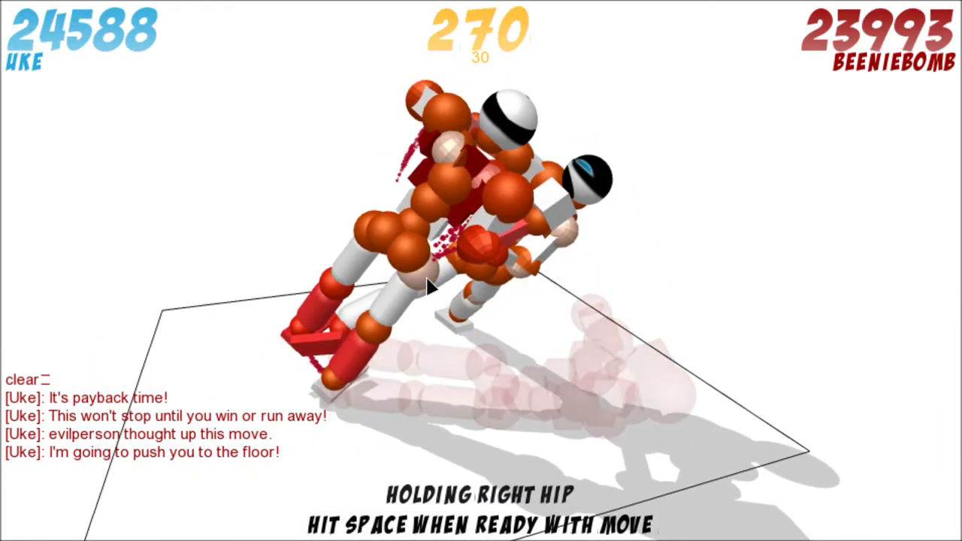
# Step: Extend the right hip and play out the final turns, ending with Uke winning 27588 to 23993
pyautogui.click(431, 286)
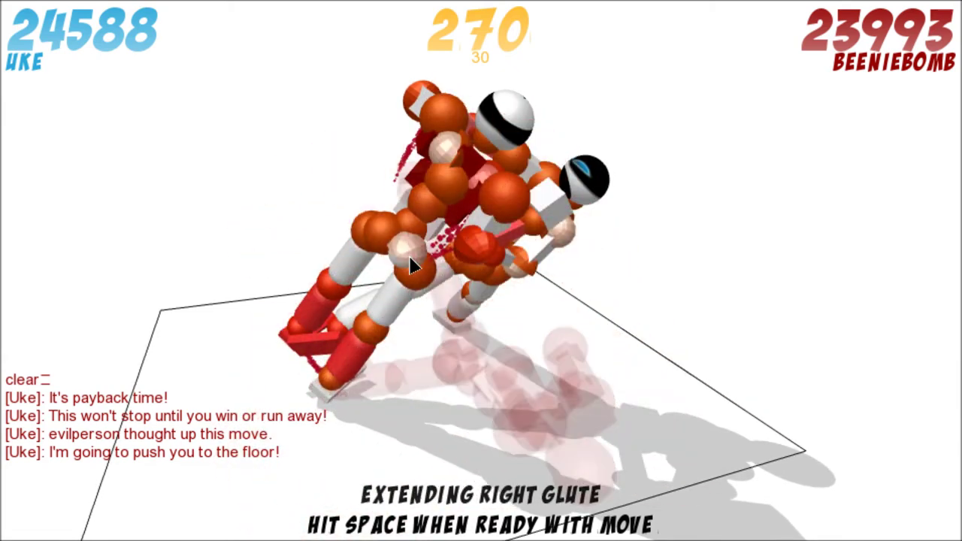
pyautogui.press('space')
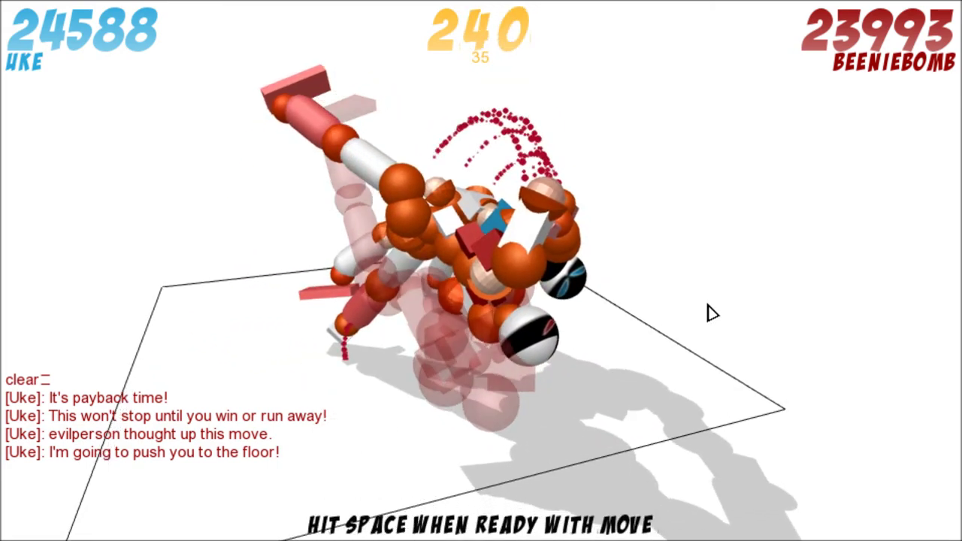
pyautogui.press('d')
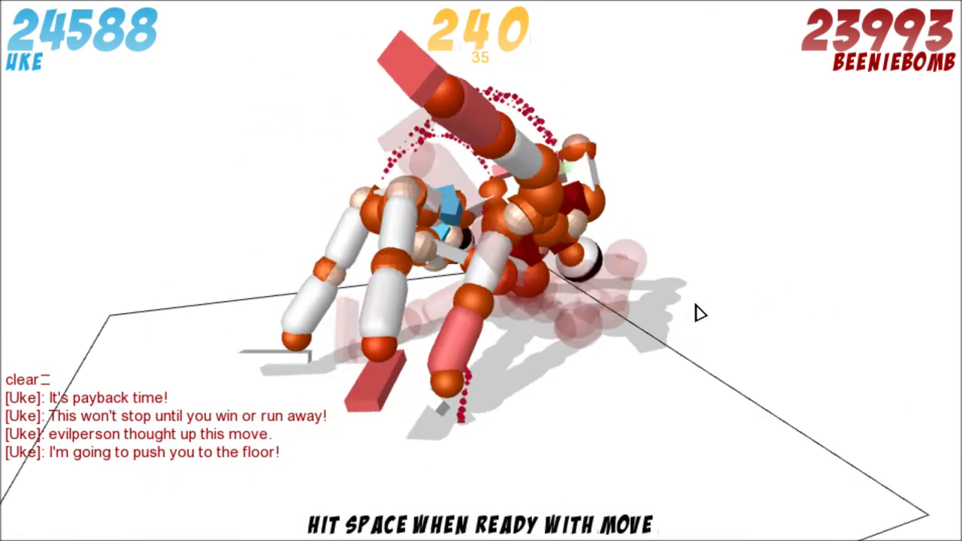
pyautogui.press('d')
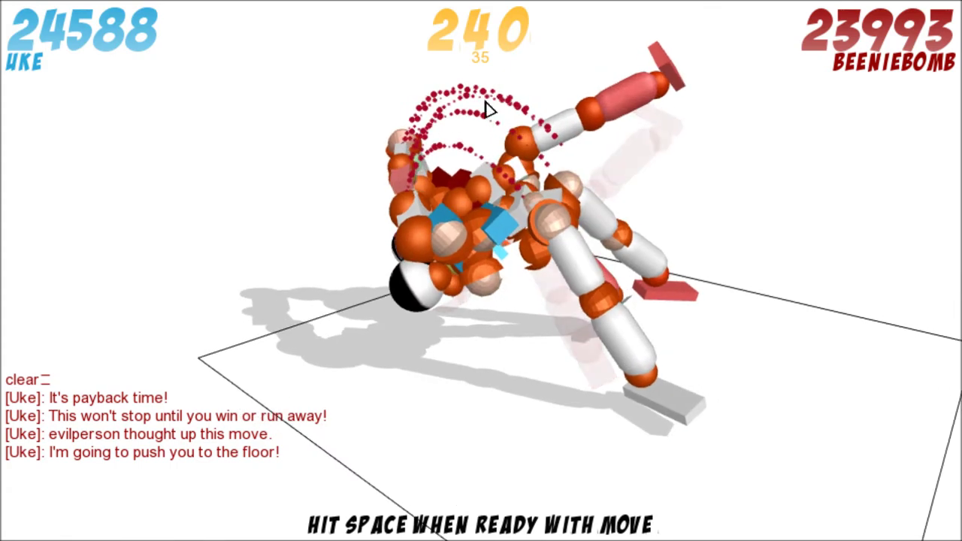
pyautogui.moveTo(694, 251)
pyautogui.mouseDown()
pyautogui.moveTo(745, 371)
pyautogui.moveTo(869, 318)
pyautogui.moveTo(816, 319)
pyautogui.mouseUp()
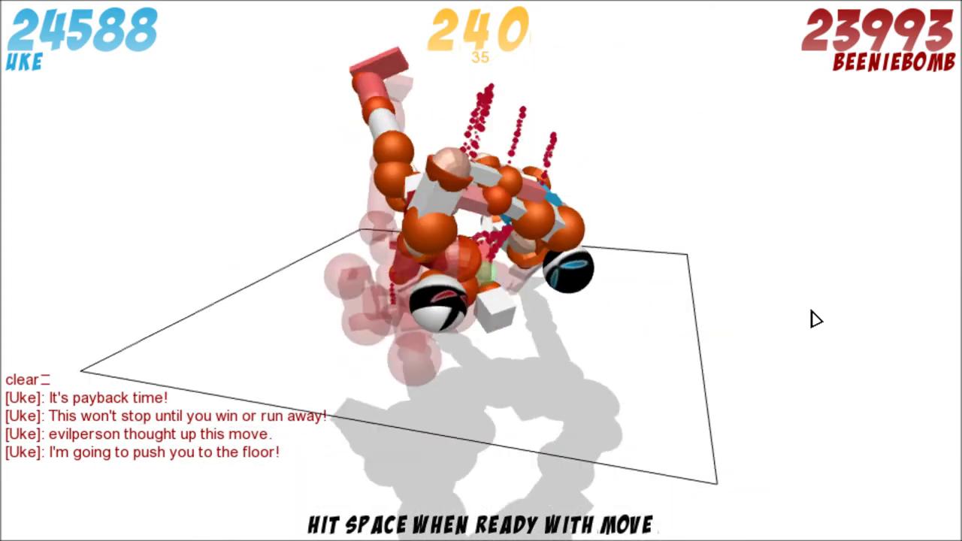
pyautogui.press('space')
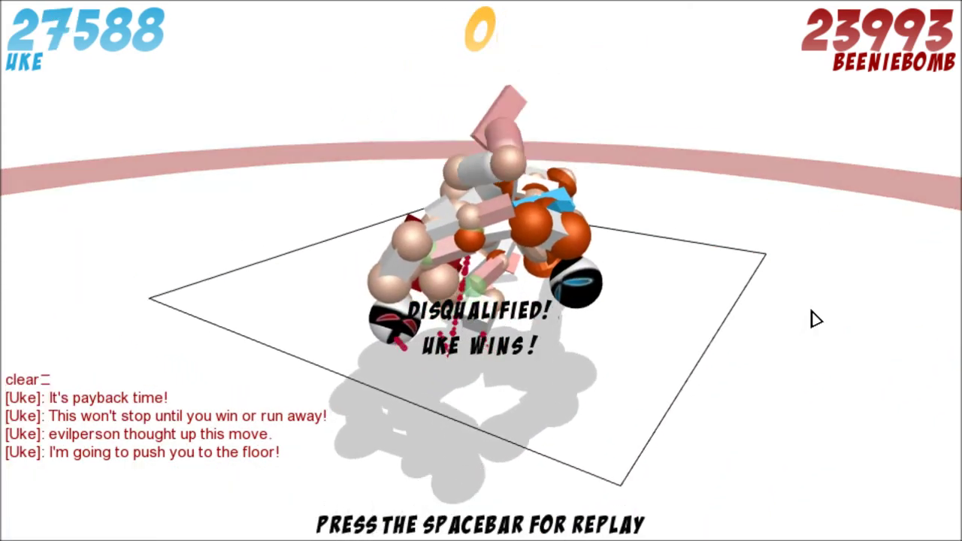
# Step: Watch the replay, then start a fourth match with 350 frames and 0-0 scores
pyautogui.press('space')
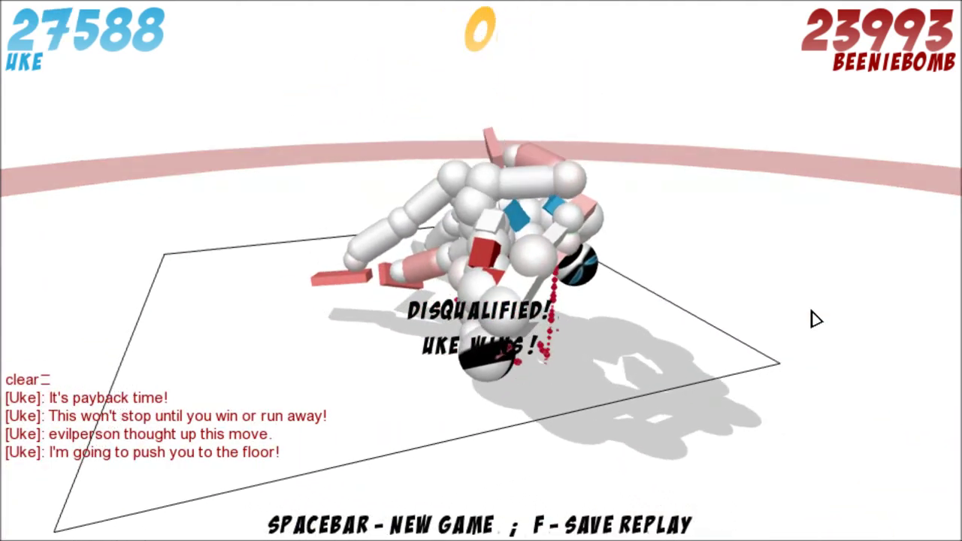
pyautogui.press('space')
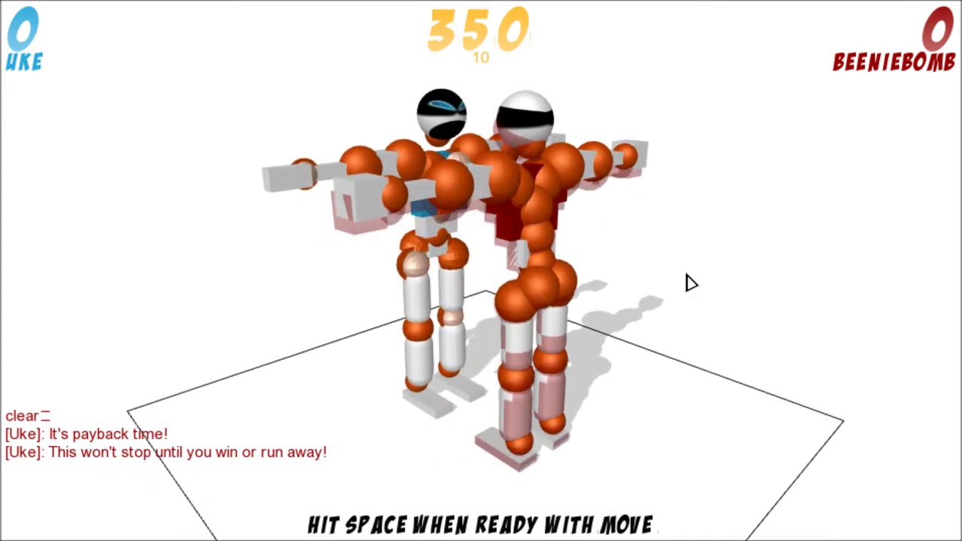
# Step: Play the first two turns while orbiting the view around the fighters
pyautogui.press('d')
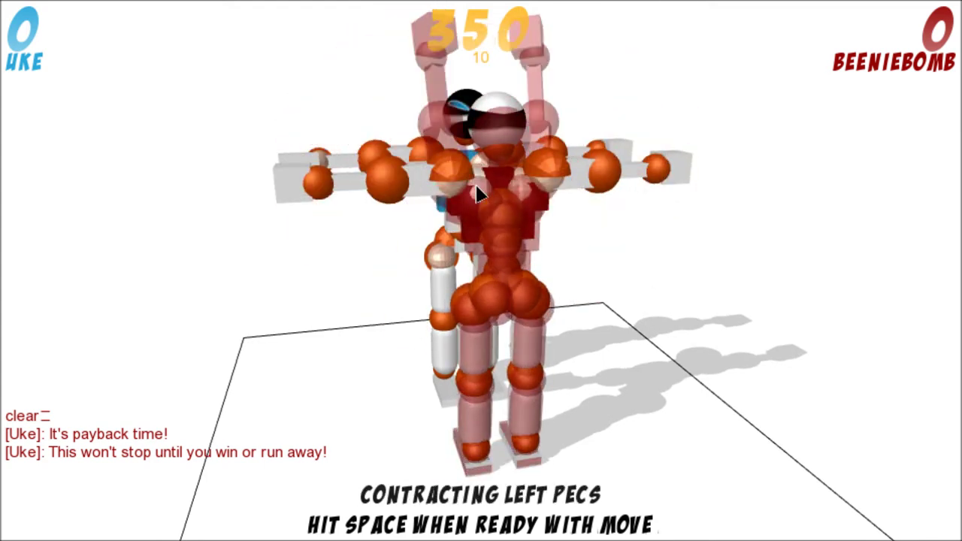
pyautogui.press('d')
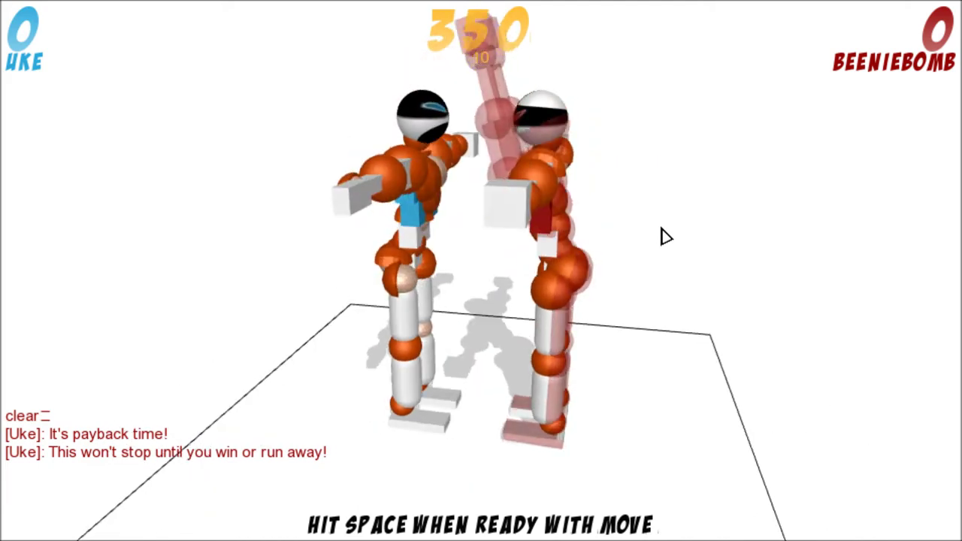
pyautogui.press('space')
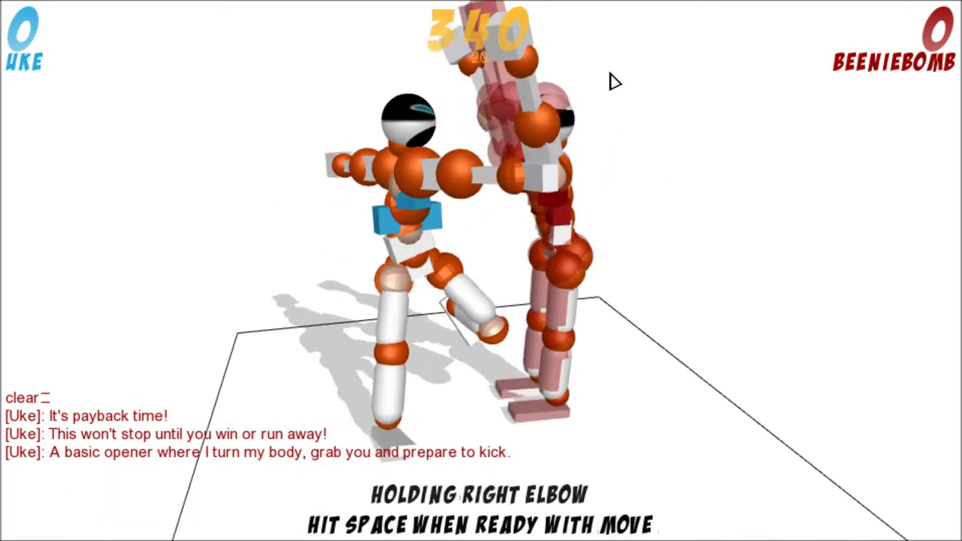
pyautogui.press('d')
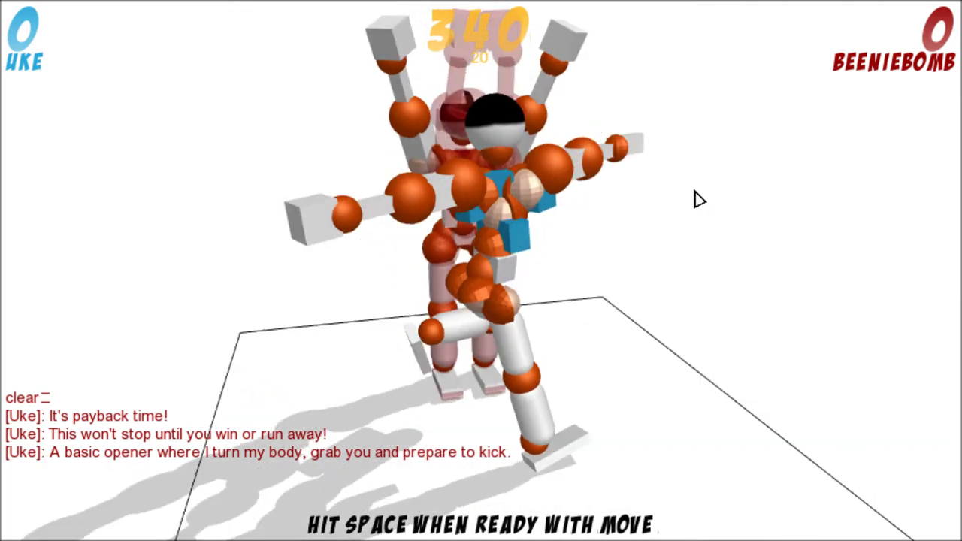
pyautogui.press('d')
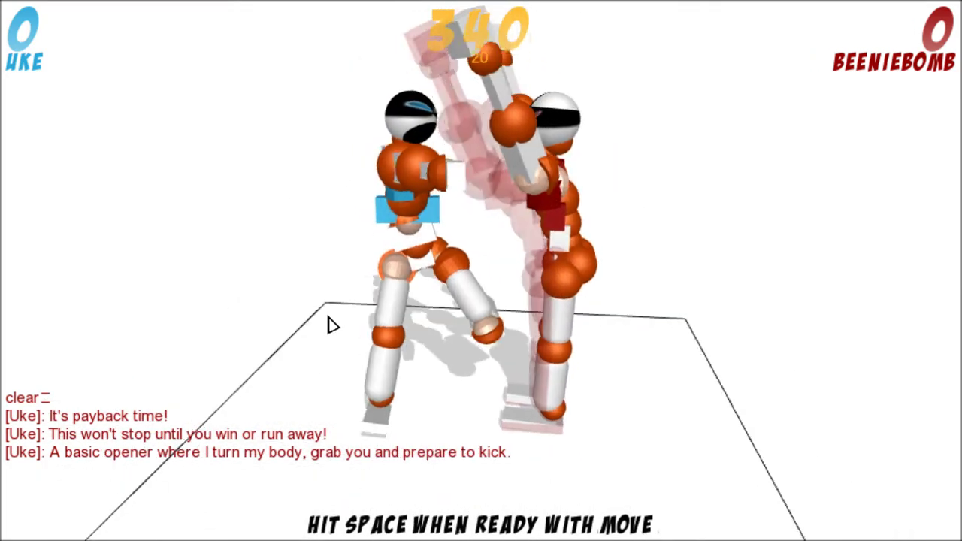
pyautogui.press('space')
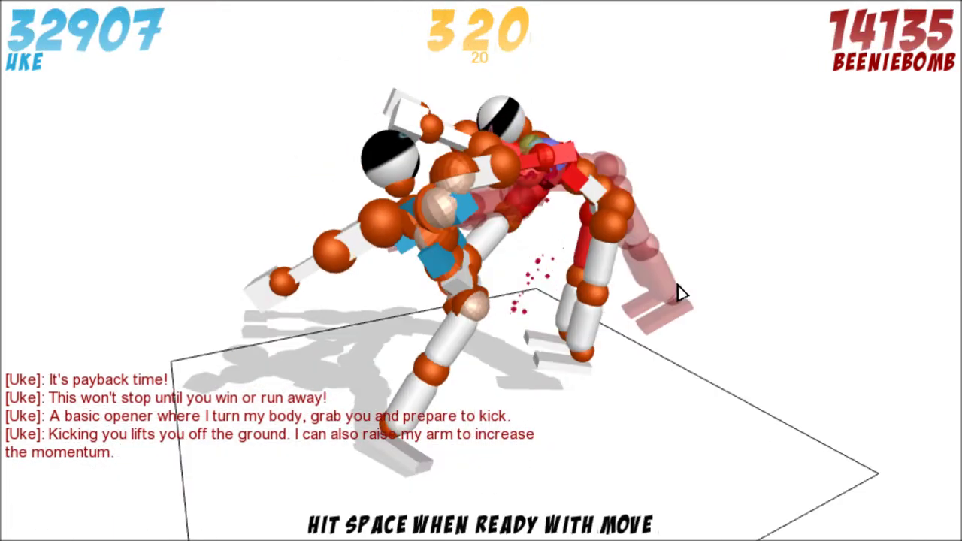
# Step: Orbit the view and advance two more turns
pyautogui.press('d')
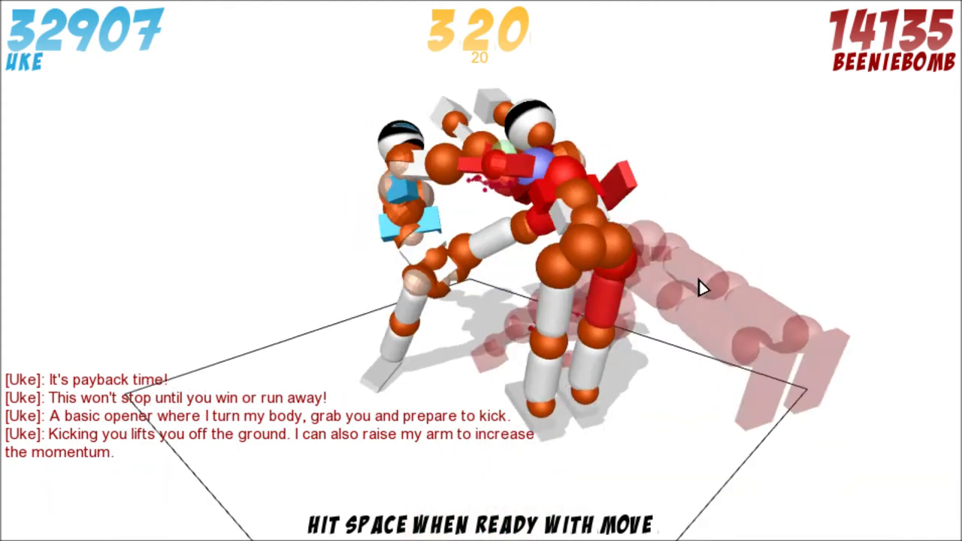
pyautogui.press('d')
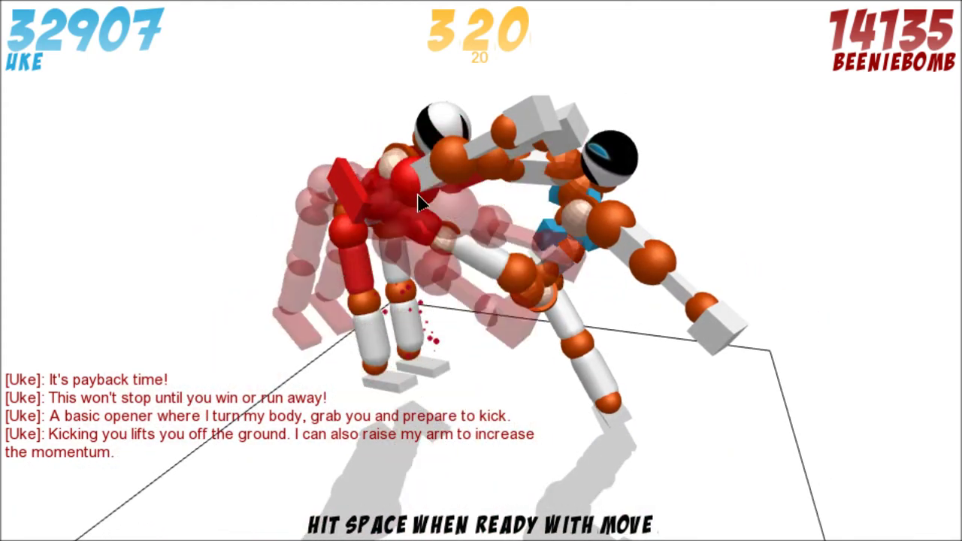
pyautogui.press('d')
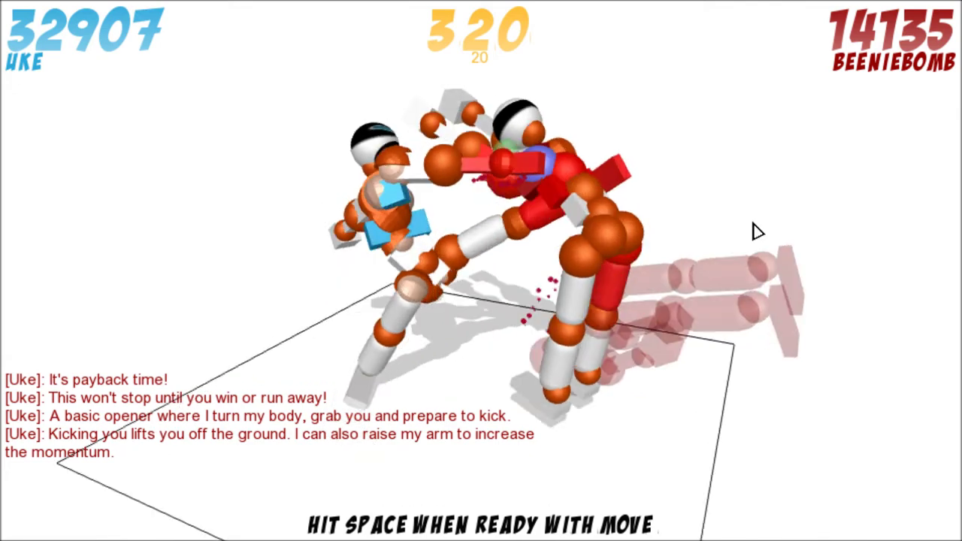
pyautogui.press('d')
pyautogui.press('space')
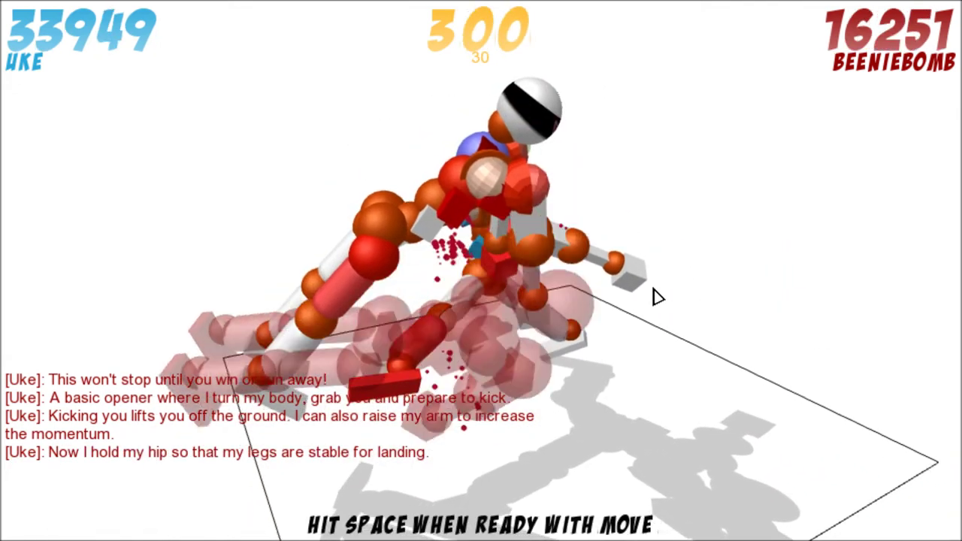
pyautogui.press('space')
# Step: Set the left hip to contracting, change the abdominal joint, and play the turn
pyautogui.press('d')
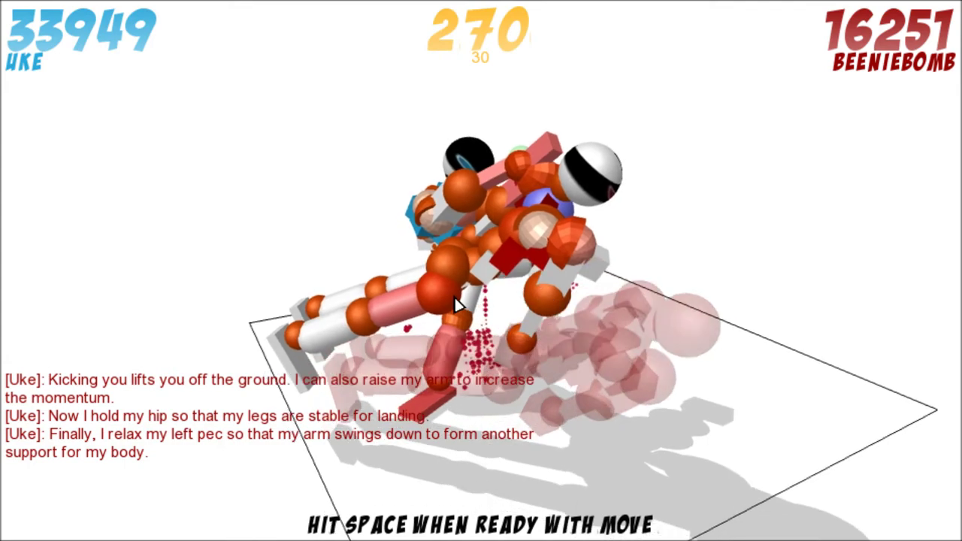
pyautogui.press('d')
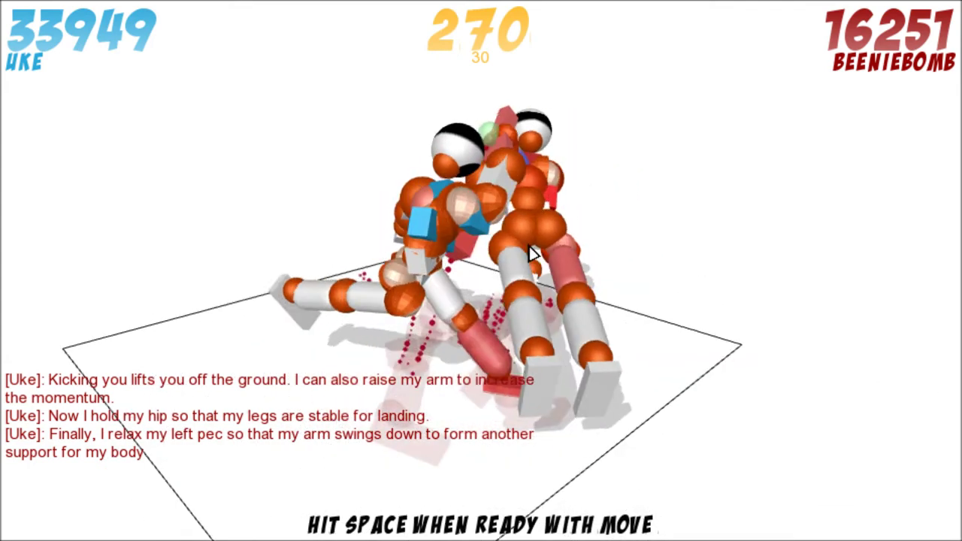
pyautogui.click(511, 237)
pyautogui.press('d')
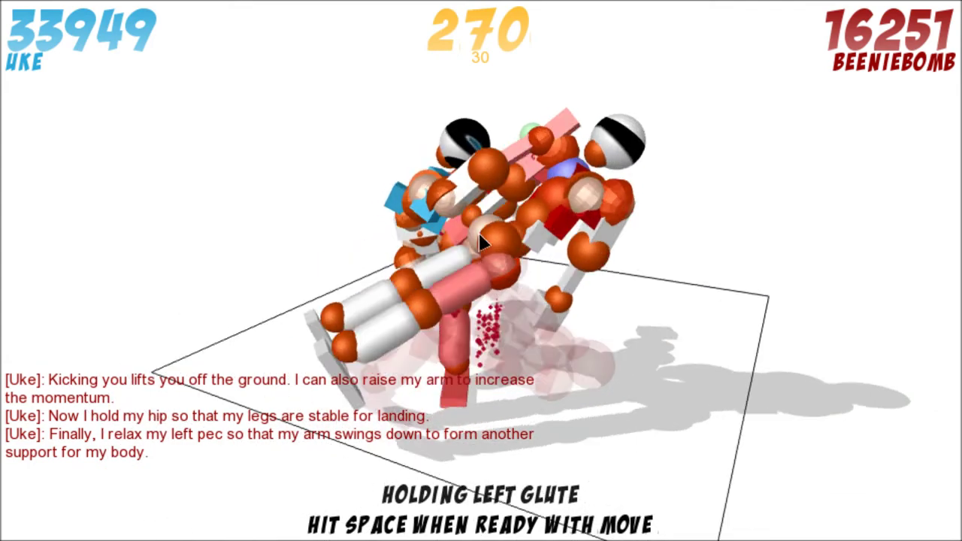
pyautogui.press('d')
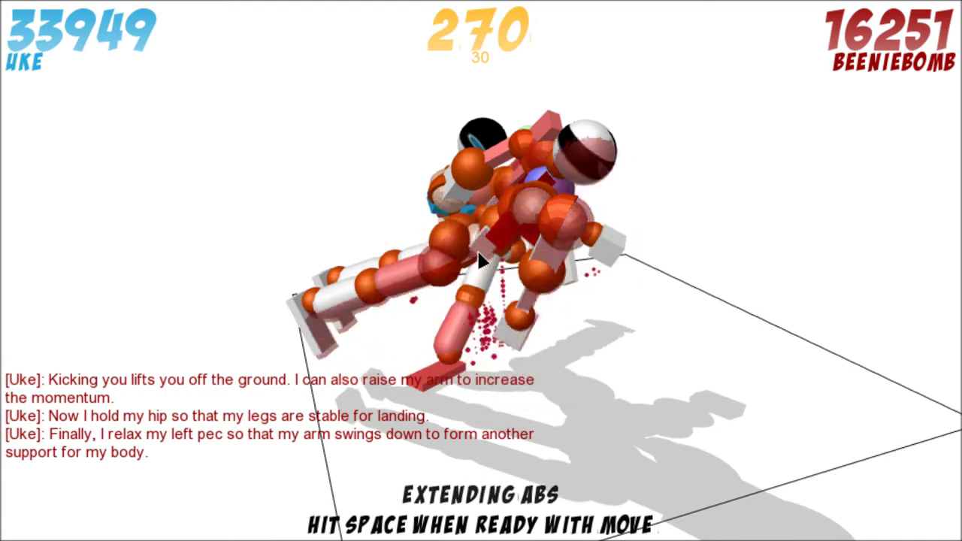
pyautogui.press('space')
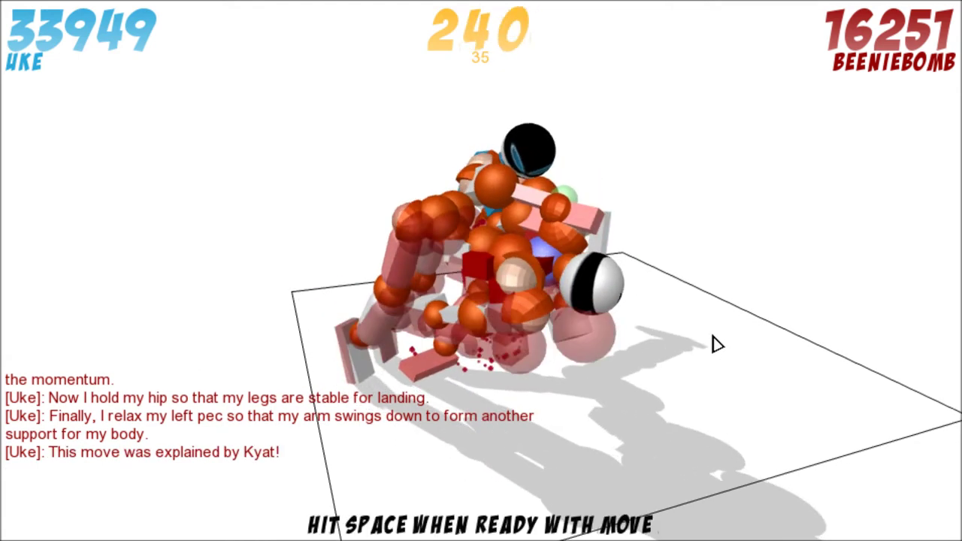
# Step: Raise, then relax, the right shoulder and play through until a fifth match starts
pyautogui.press('d')
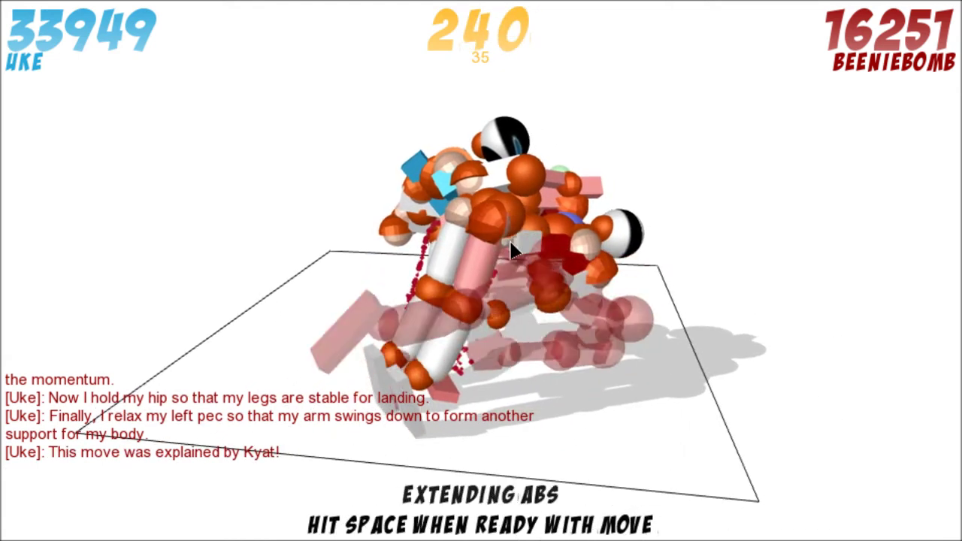
pyautogui.press('space')
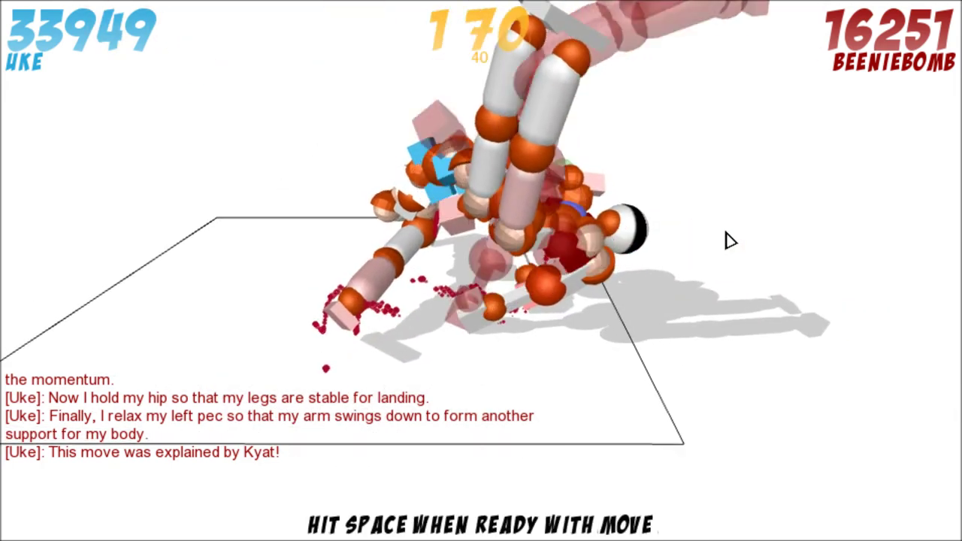
pyautogui.press('a')
pyautogui.click(550, 310)
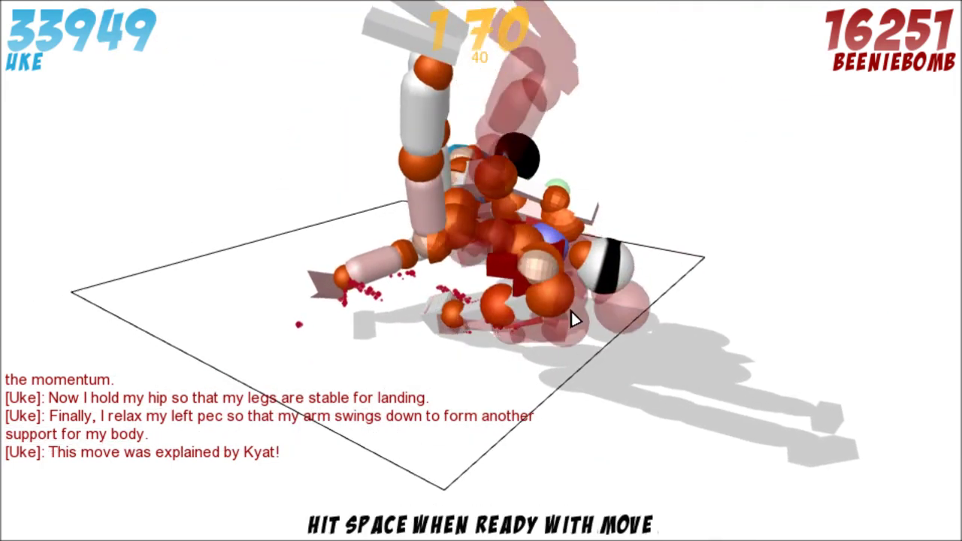
pyautogui.click(598, 316)
pyautogui.press('space')
pyautogui.press('d')
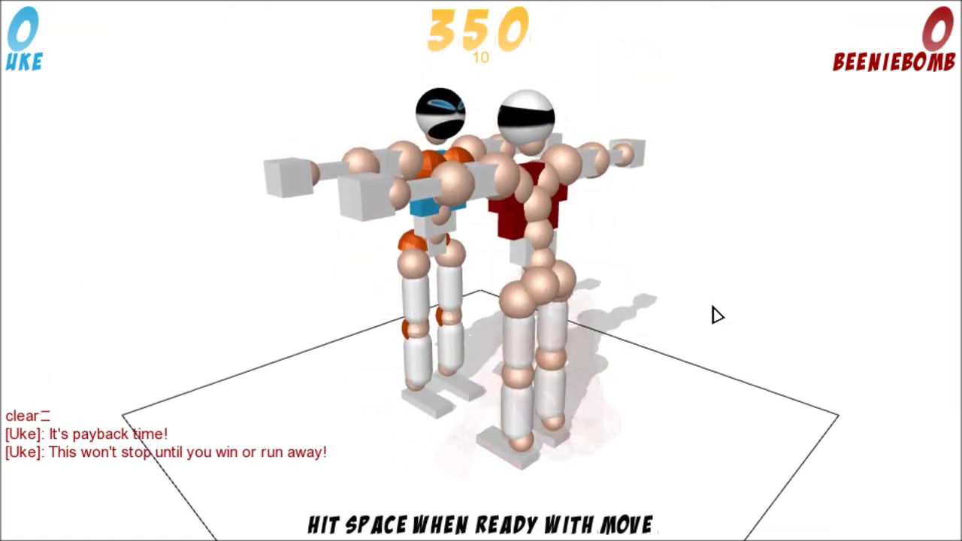
# Step: Orbit behind the orange fighter, extend both pecs, and play the turn
pyautogui.press('d')
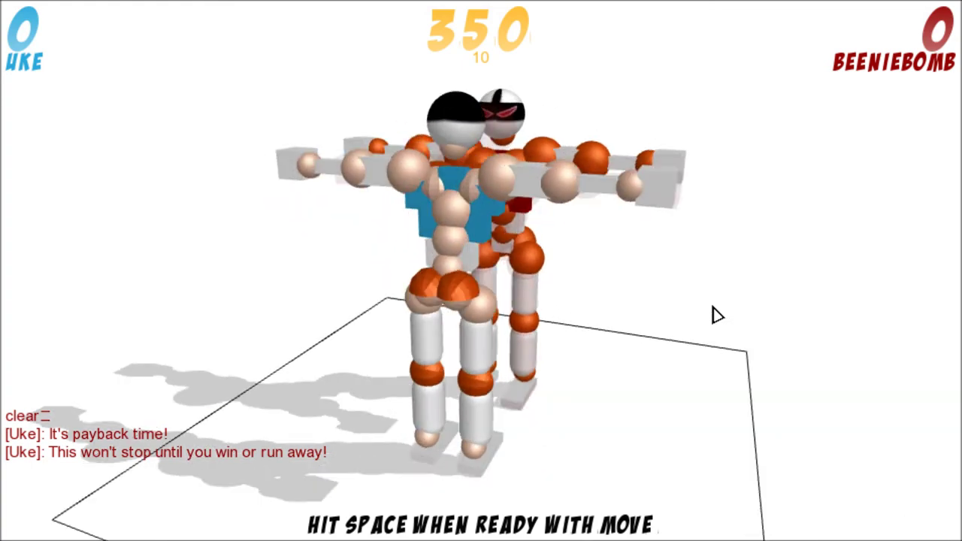
pyautogui.press('d')
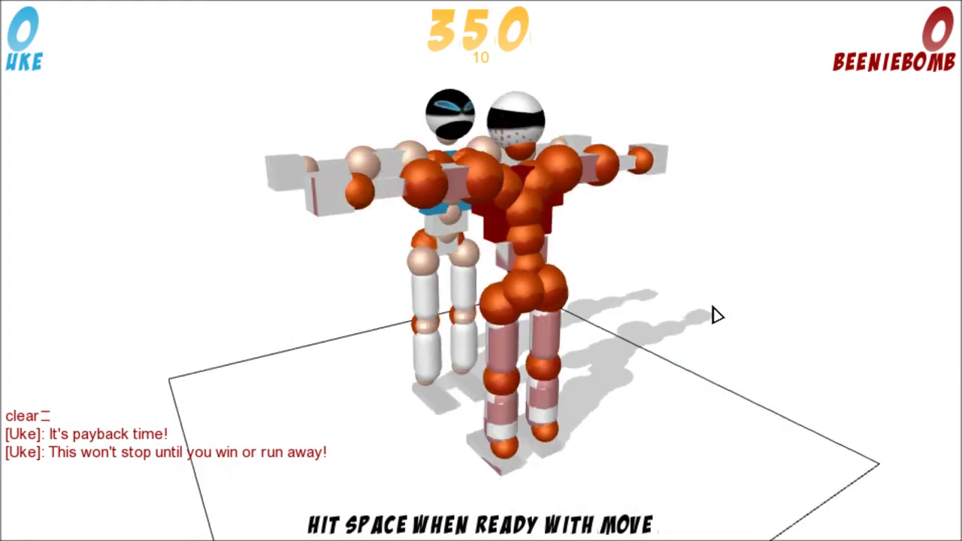
pyautogui.press('d')
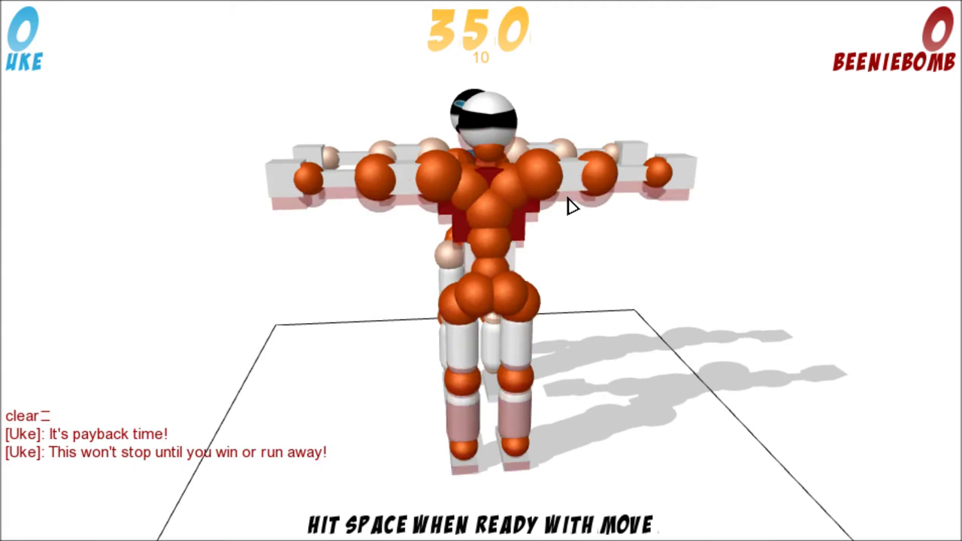
pyautogui.press('d')
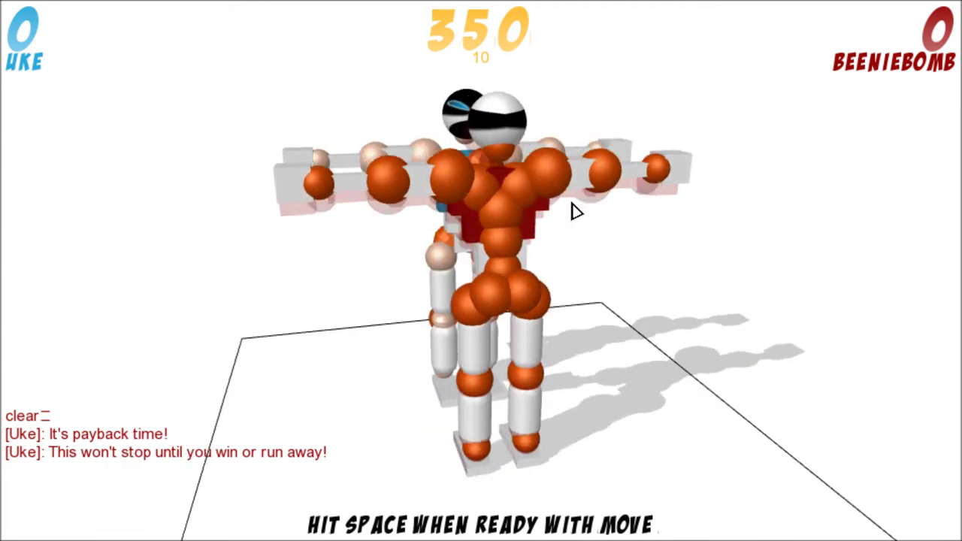
pyautogui.click(480, 186)
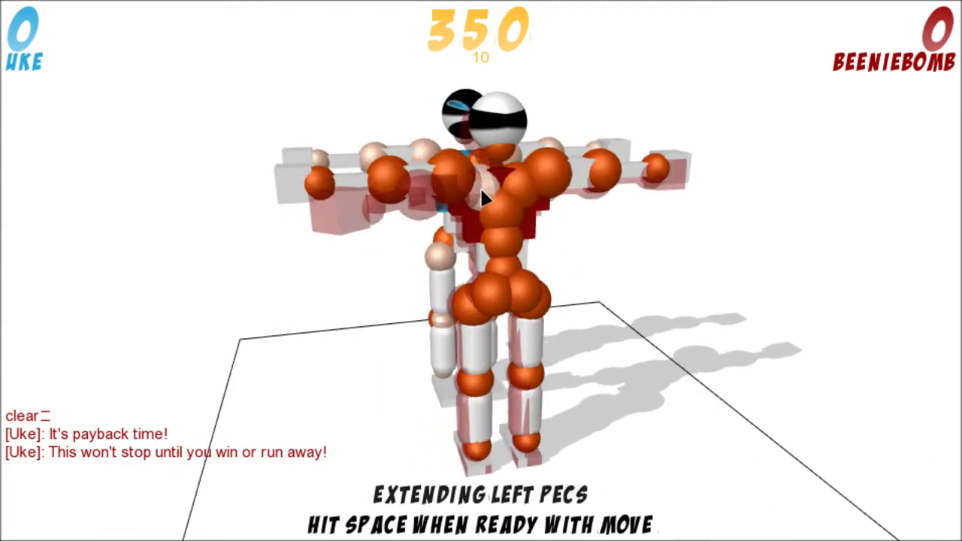
pyautogui.click(524, 194)
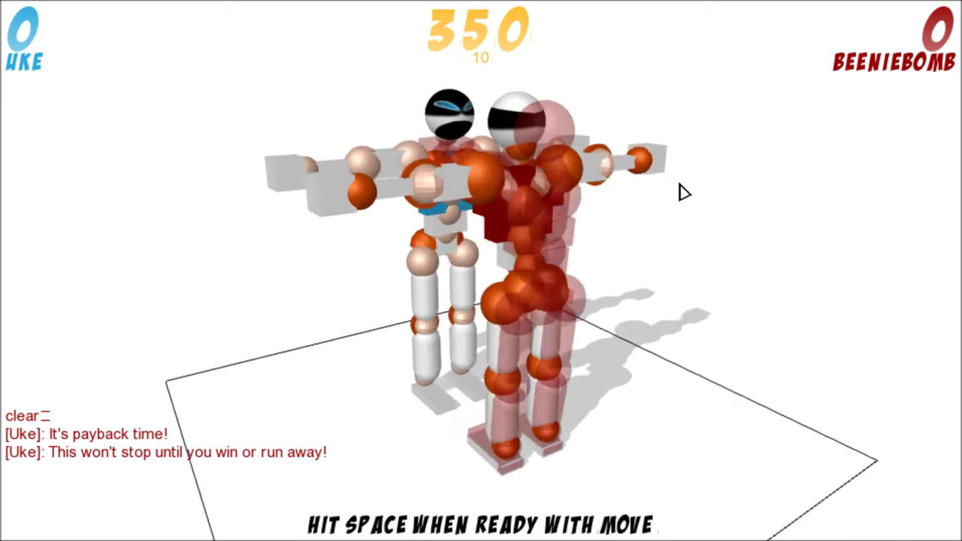
pyautogui.press('space')
# Step: Advance the fight through four more turns while orbiting the view
pyautogui.press('d')
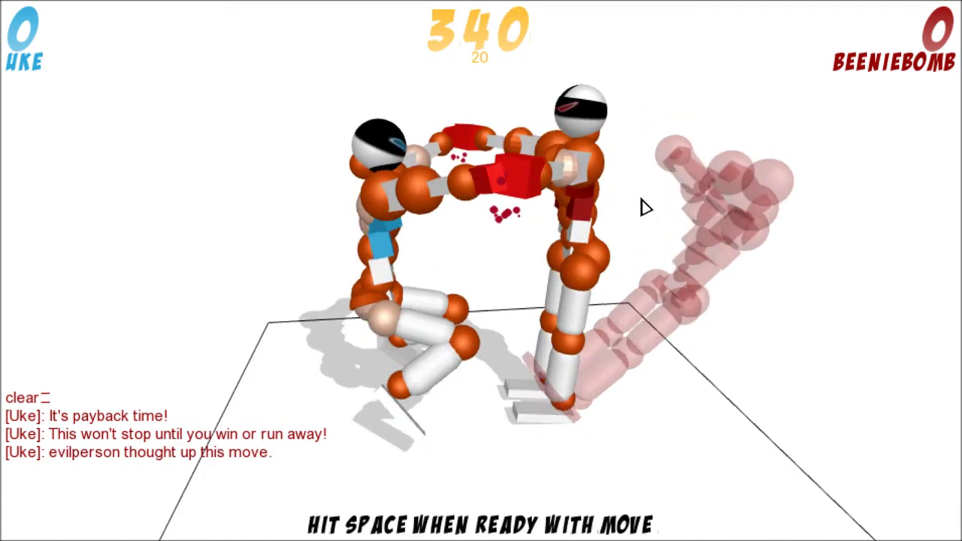
pyautogui.press('d')
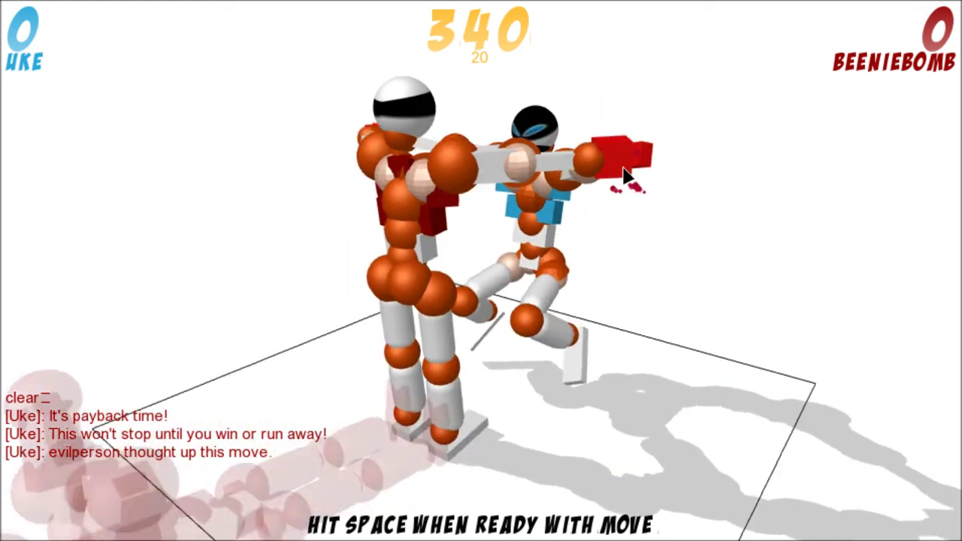
pyautogui.press('space')
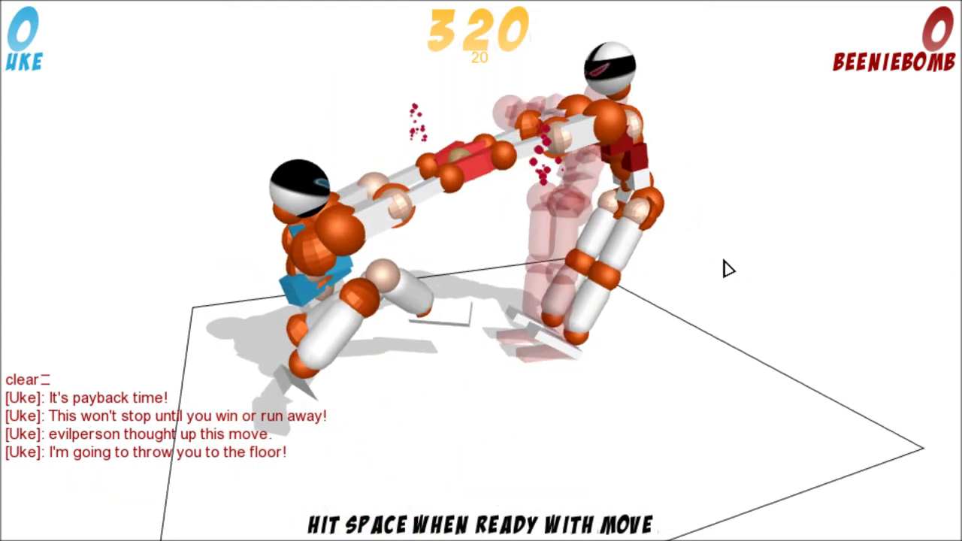
pyautogui.press('d')
pyautogui.press('space')
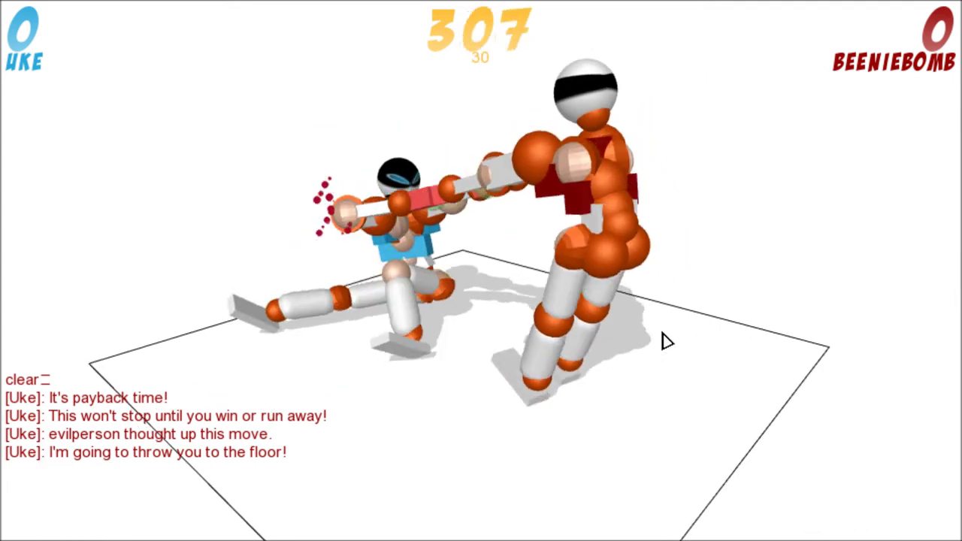
pyautogui.press('space')
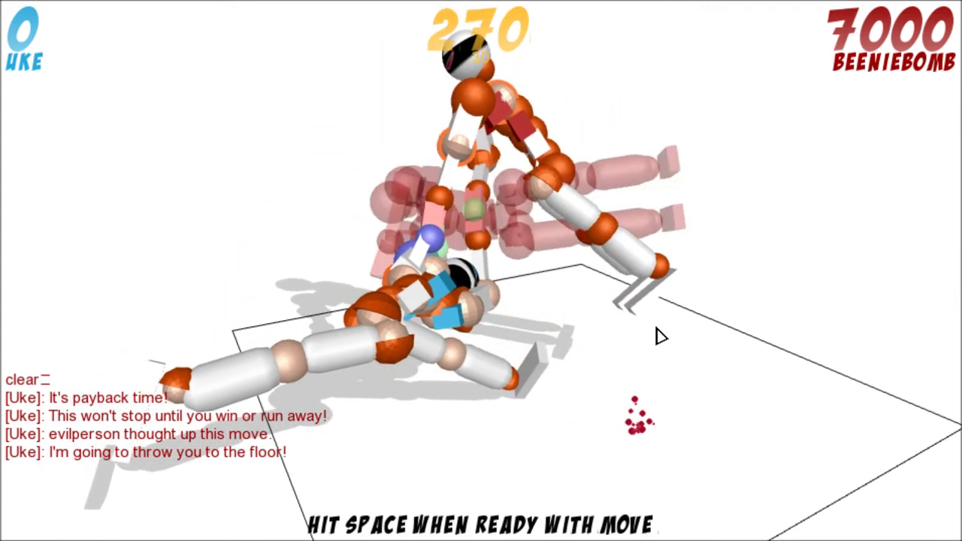
pyautogui.press('space')
# Step: Toggle the right hip, change the shoulders, and play the final move disqualifying Uke, 10000-0
pyautogui.press('d')
pyautogui.press('d')
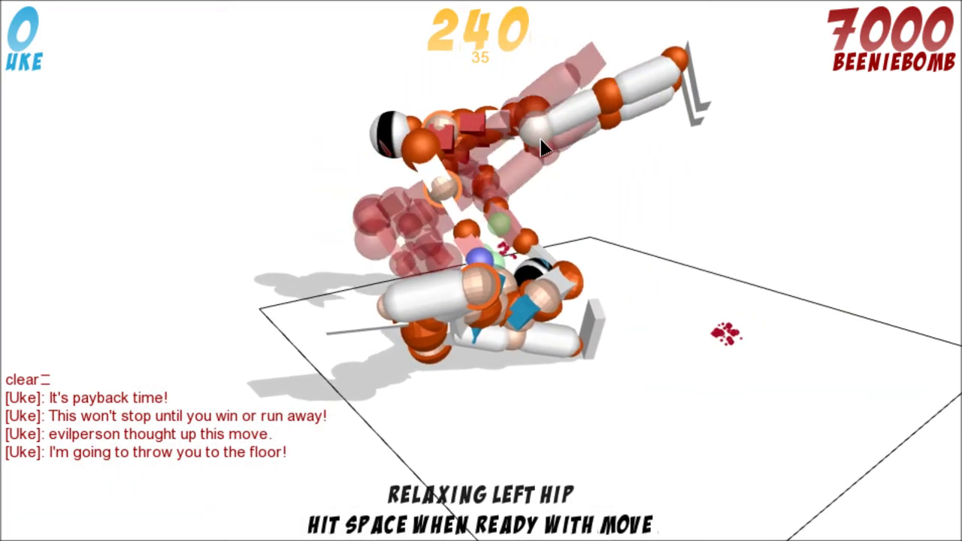
pyautogui.click(549, 188)
pyautogui.click(549, 161)
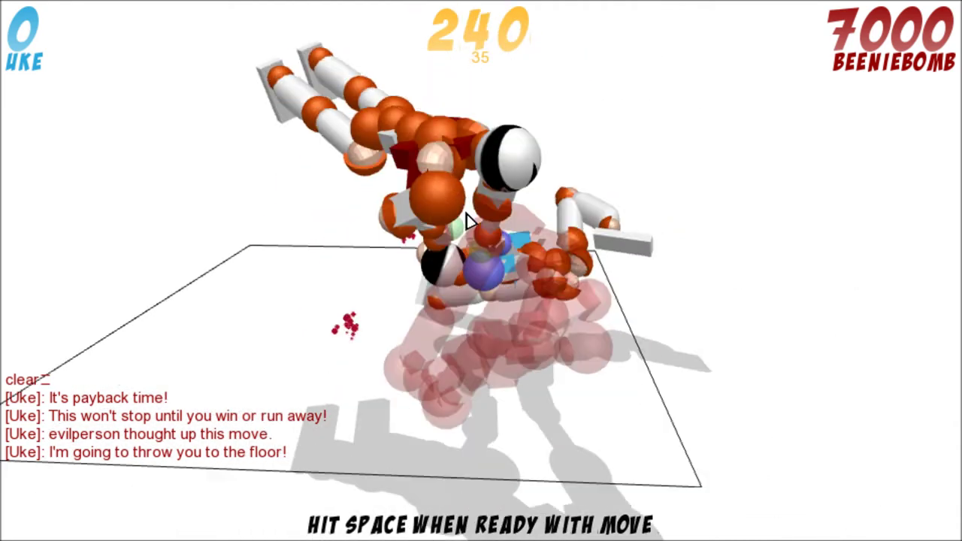
pyautogui.click(460, 213)
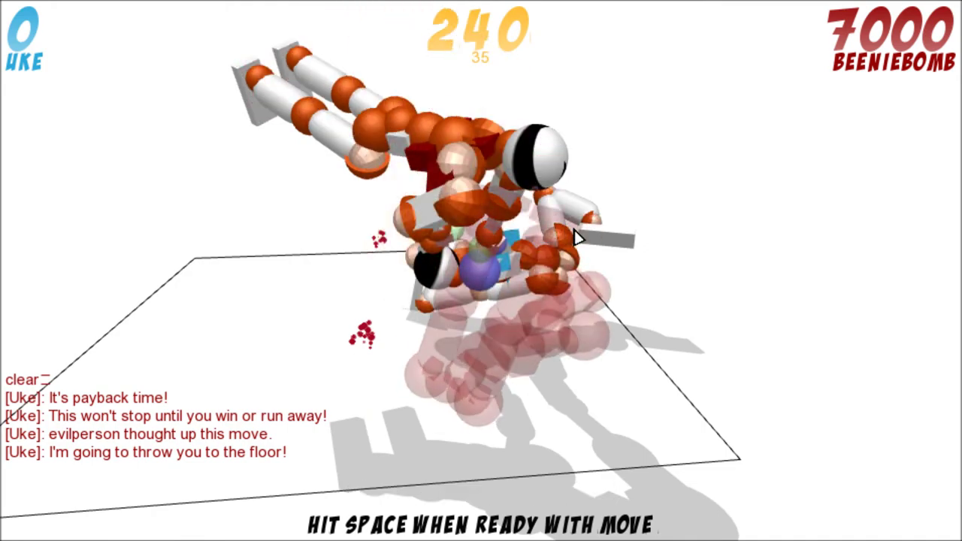
pyautogui.press('space')
pyautogui.press('d')
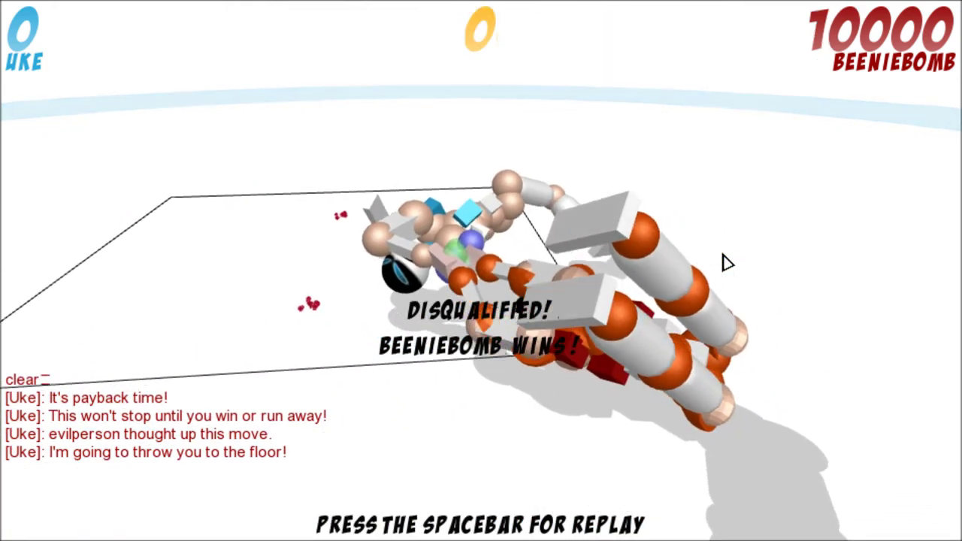
# Step: Watch the replay, then start a sixth 350-frame match after the server rejoin
pyautogui.press('space')
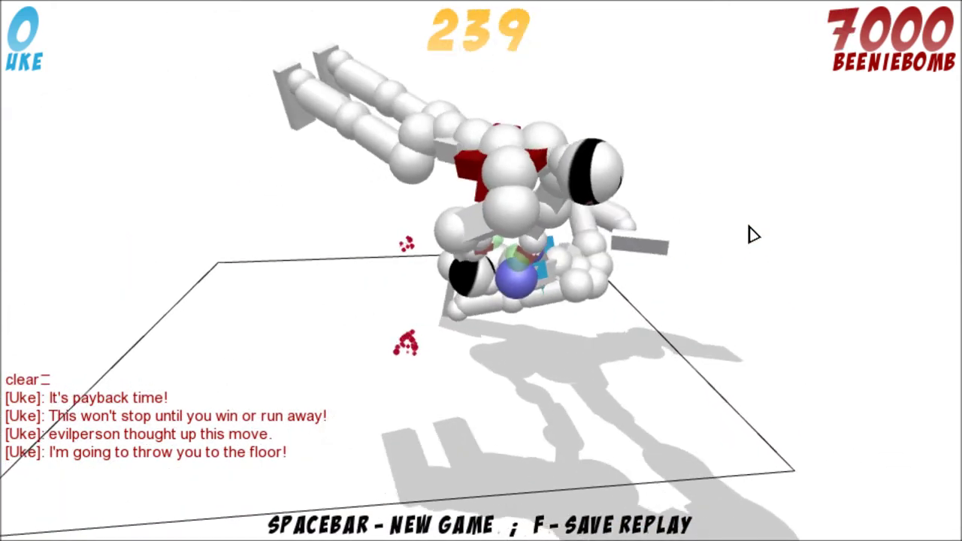
pyautogui.press('space')
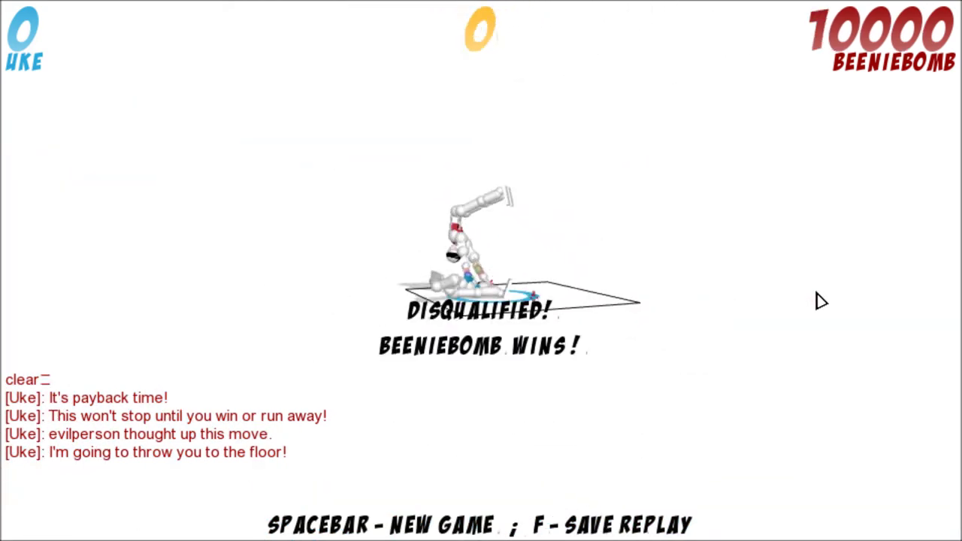
pyautogui.press('space')
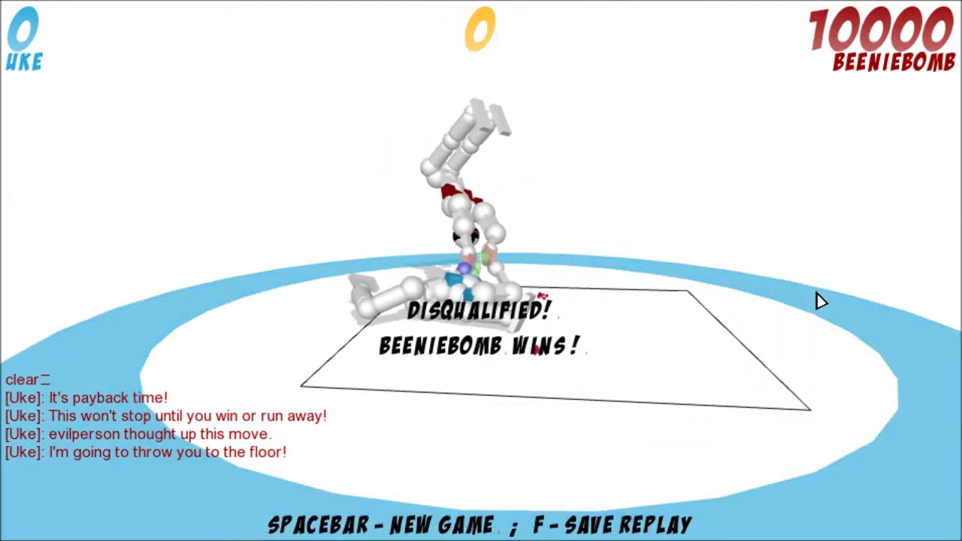
pyautogui.press('space')
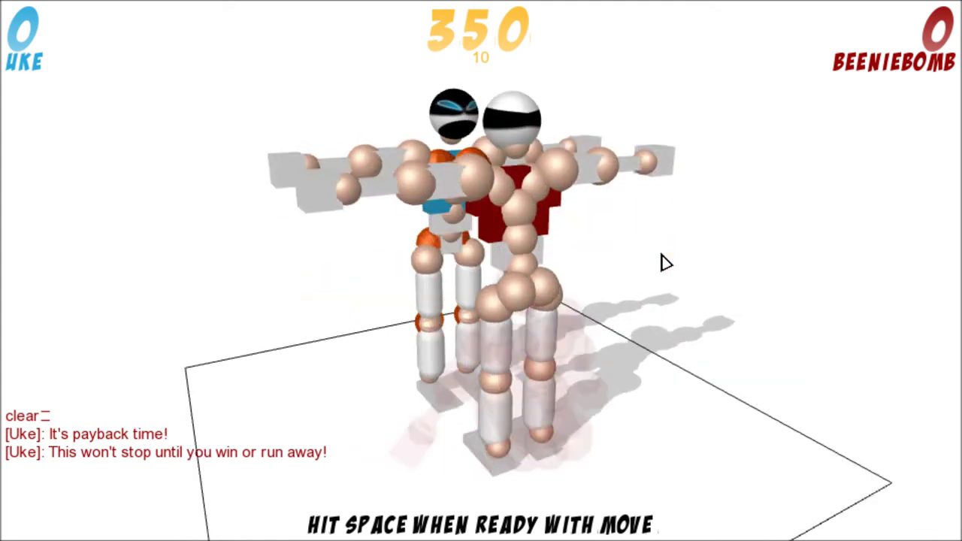
# Step: Hold all joints, then rotate the chest right, extend the right hip and bend the lumbar left
pyautogui.press('c')
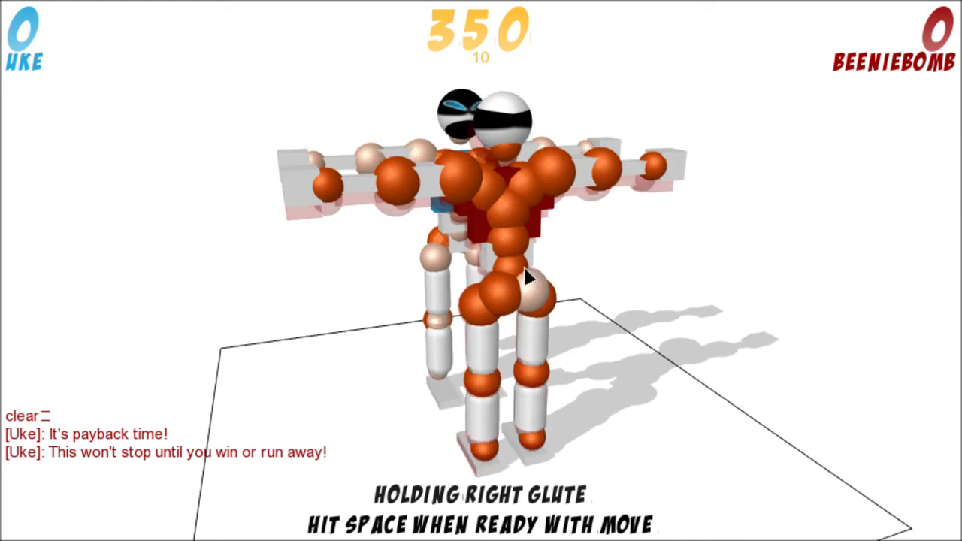
pyautogui.click(464, 209)
pyautogui.click(464, 209)
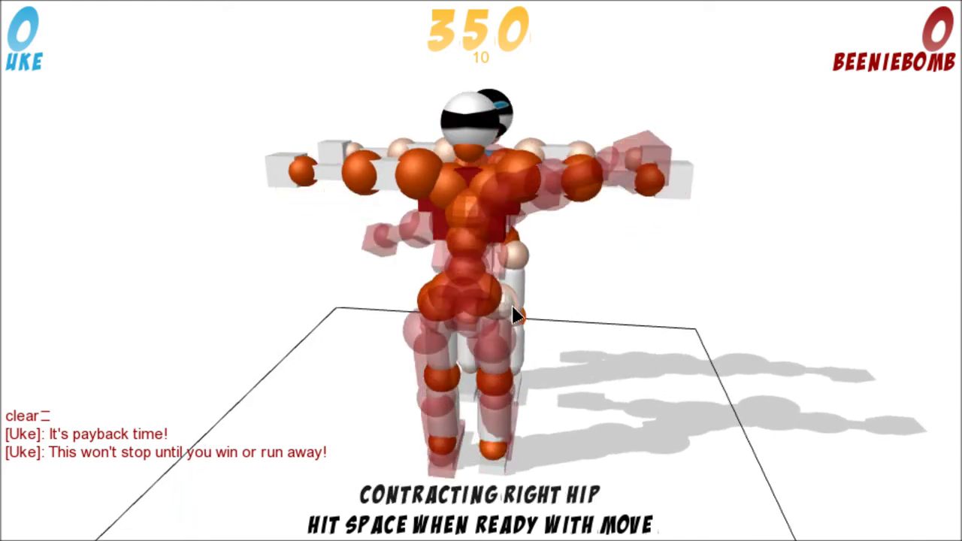
pyautogui.click(482, 316)
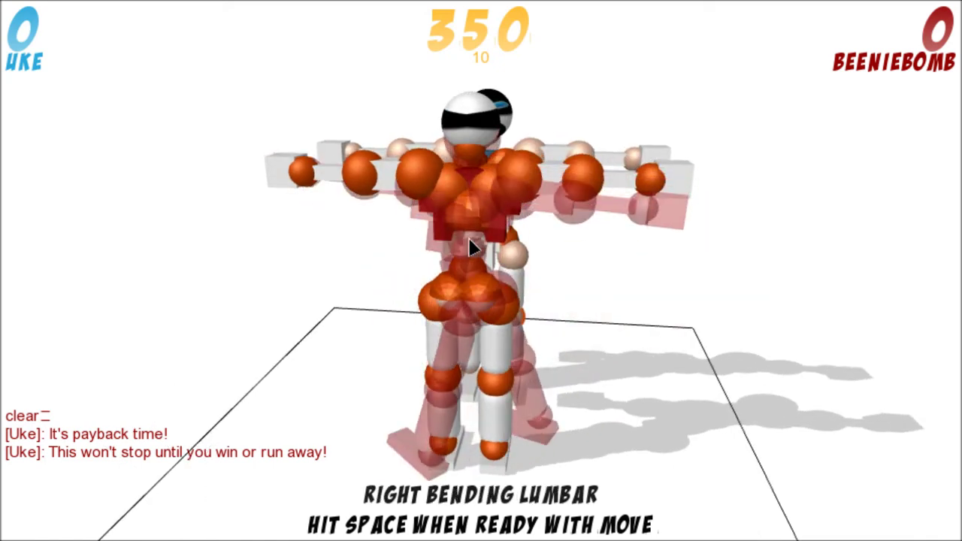
pyautogui.click(469, 248)
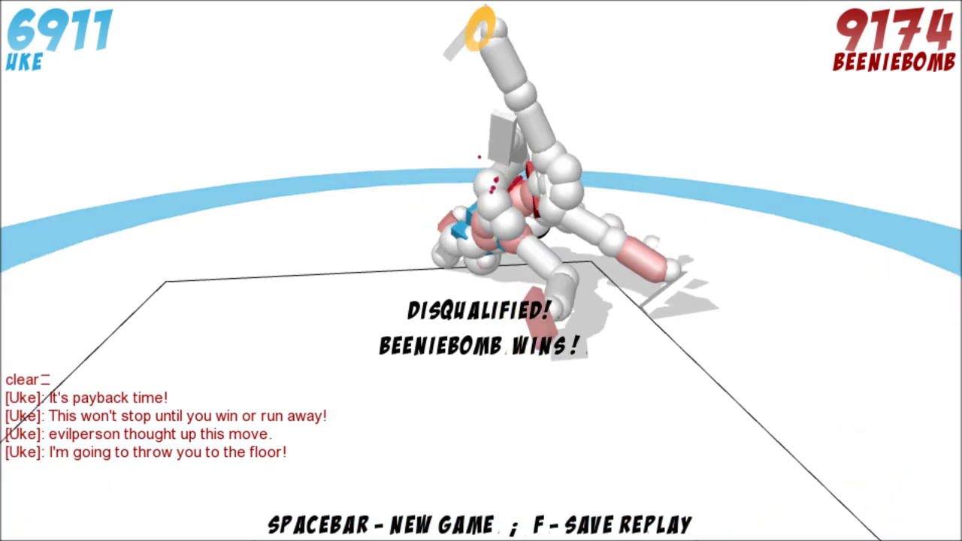
# Step: Bring up the game's main menu after the finished sixth match
pyautogui.press('Escape')
pyautogui.press('Escape')
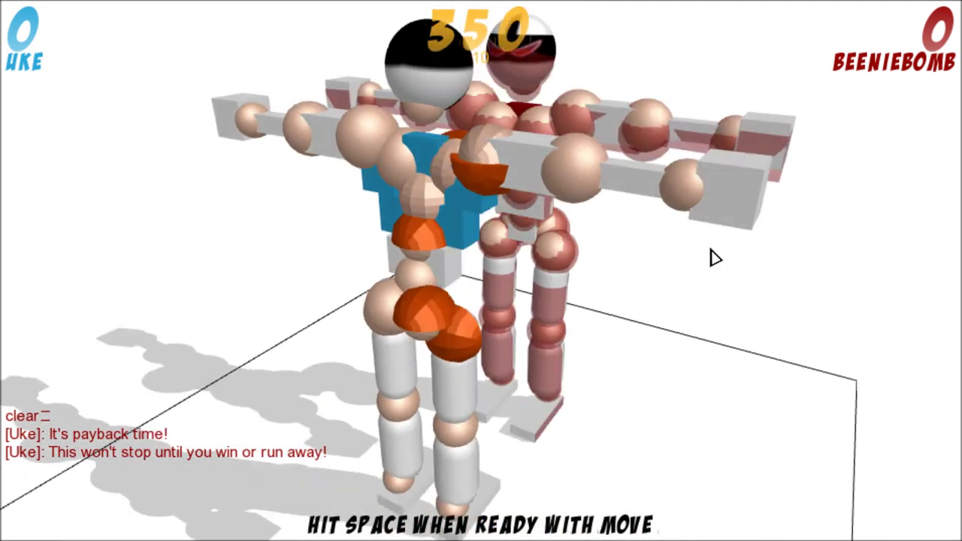
# Step: Relax the left shoulder and commit the pose to advance the turn
pyautogui.click(579, 133)
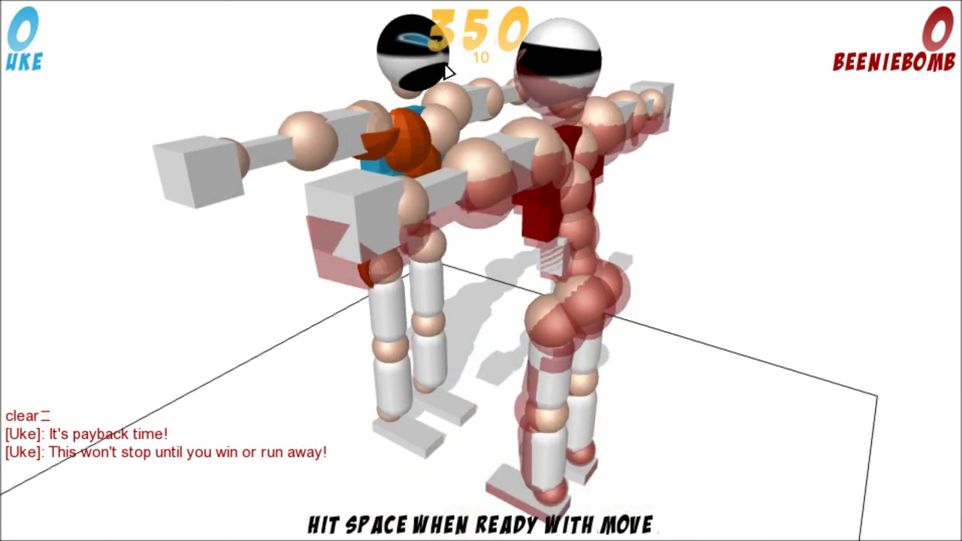
pyautogui.press('space')
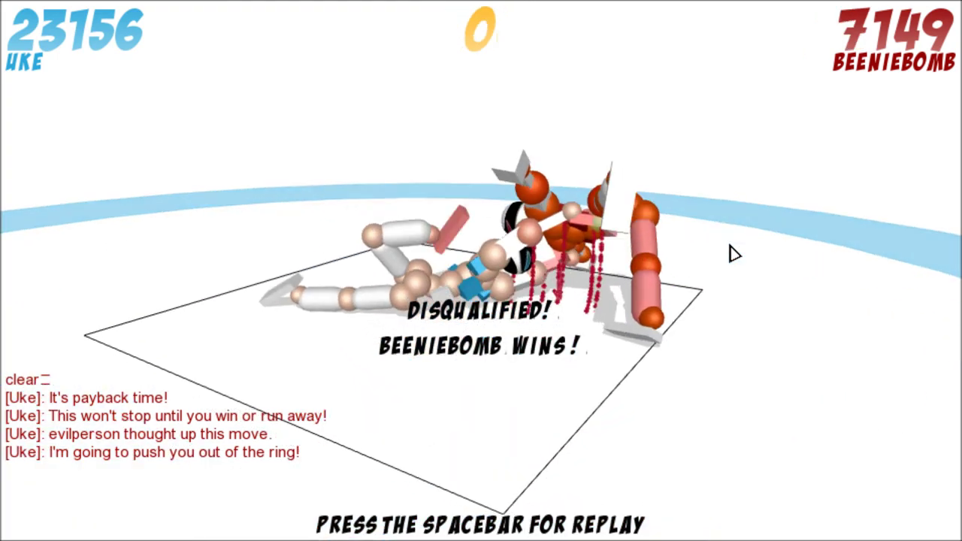
# Step: Watch the seventh match's replay, then start the eighth match against Uke
pyautogui.press('space')
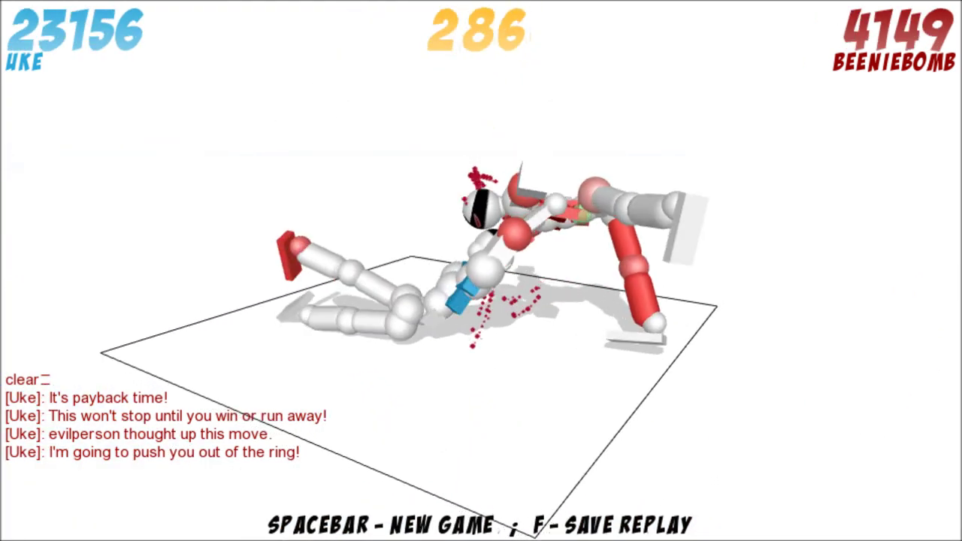
pyautogui.press('space')
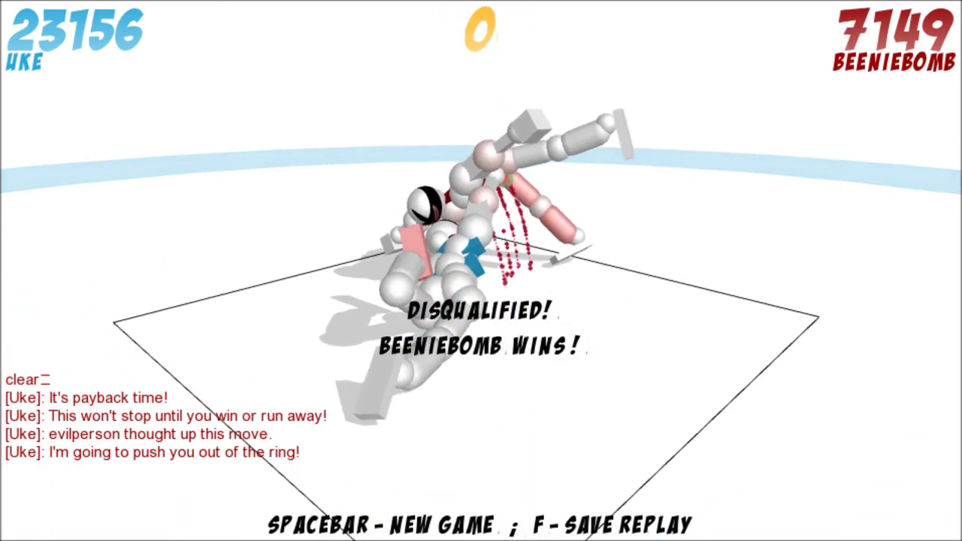
pyautogui.press('space')
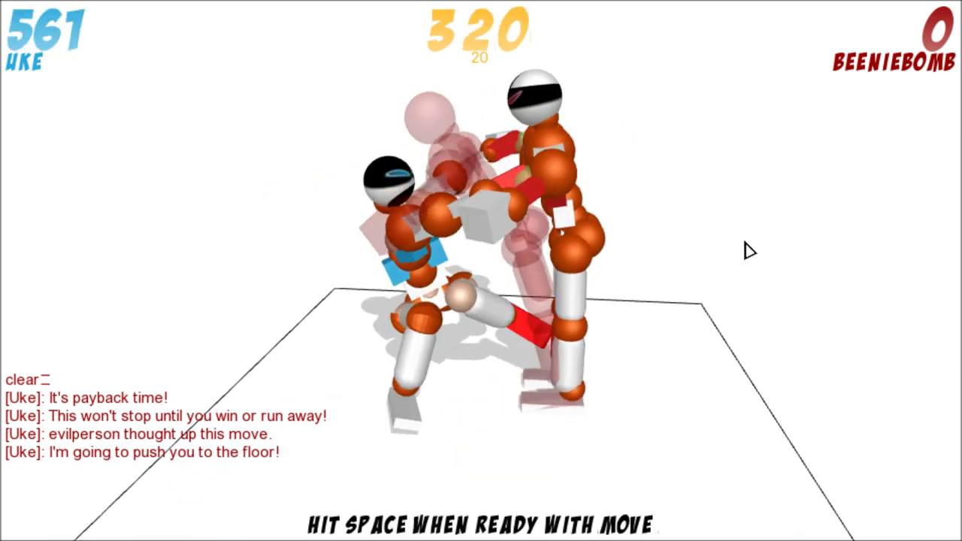
# Step: Commit the pose and advance turns until the match against Uke ends
pyautogui.press('space')
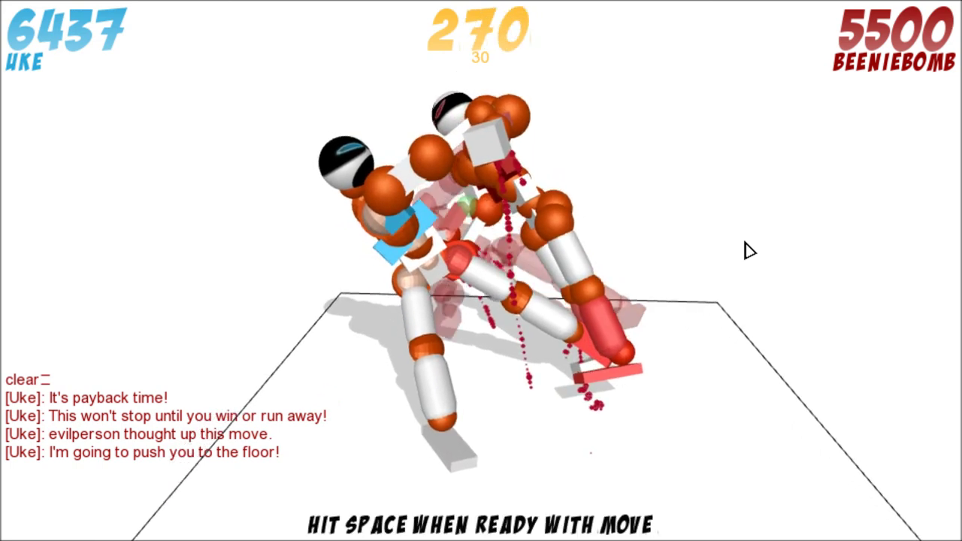
pyautogui.press('space')
pyautogui.press('space')
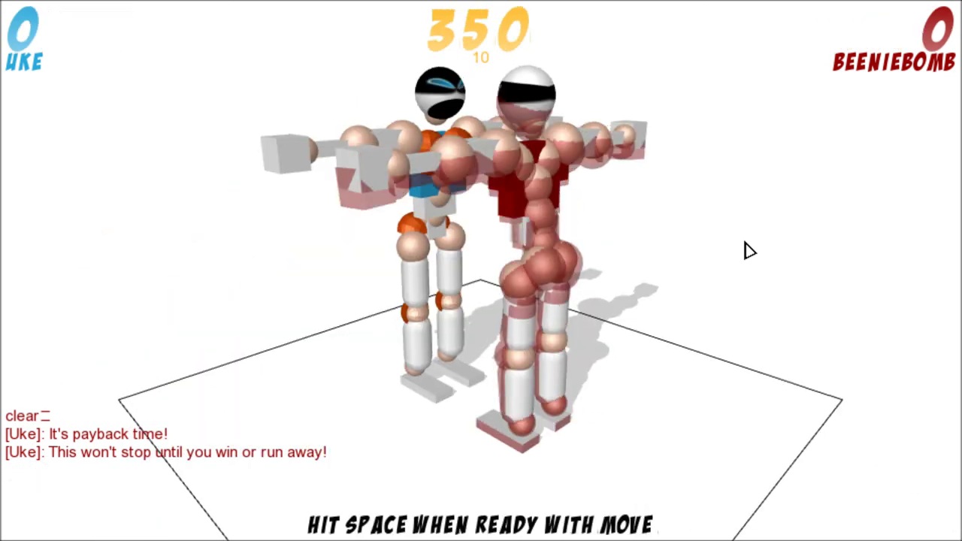